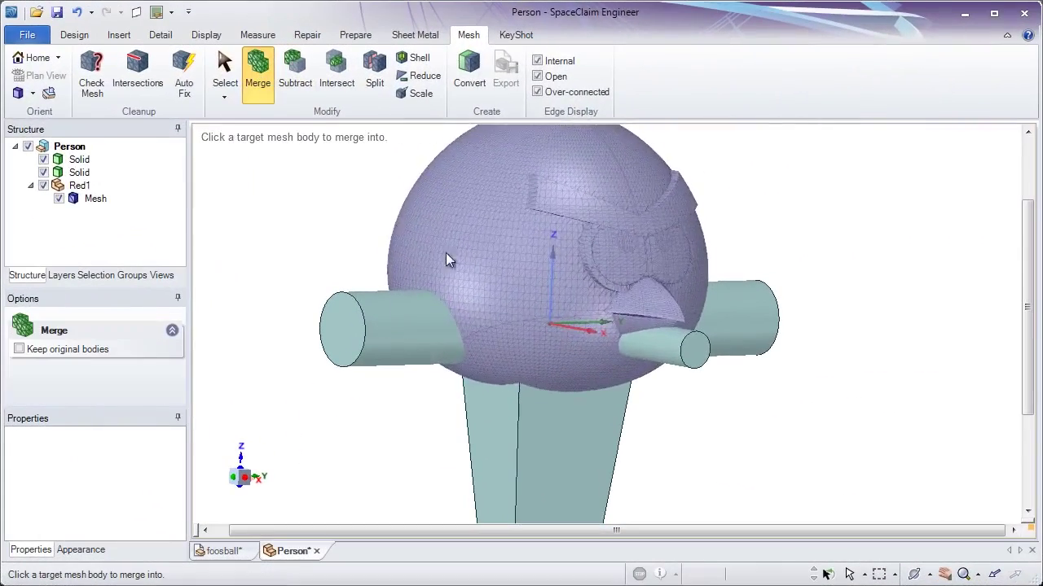
- Merge the tapered lower-body solid into the round head mesh and subtract the side arm cylinder from that mesh
{"action": "left_click", "coordinate": [454, 263]}
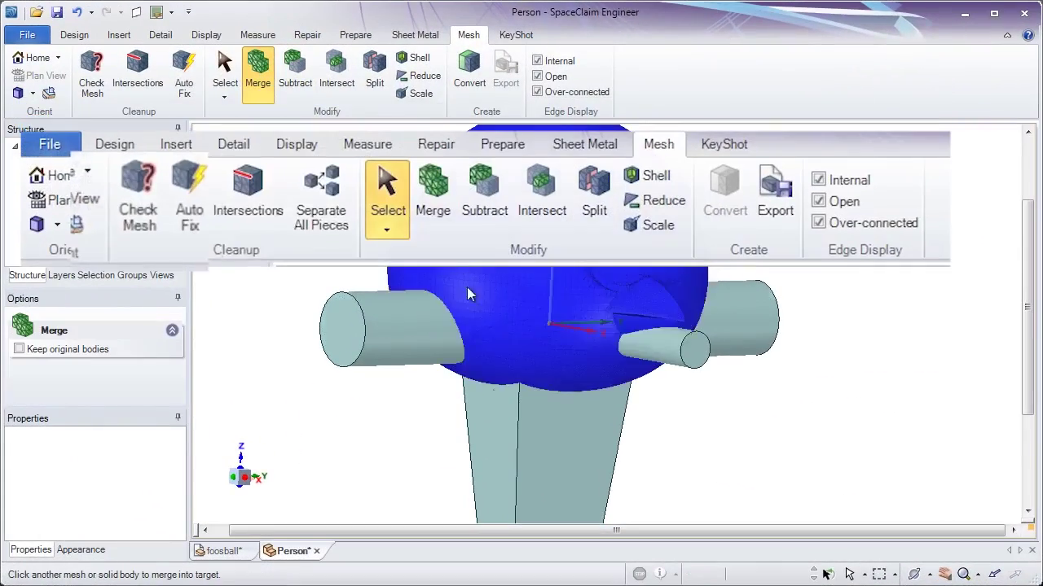
{"action": "left_click", "coordinate": [452, 434]}
{"action": "left_click", "coordinate": [301, 75]}
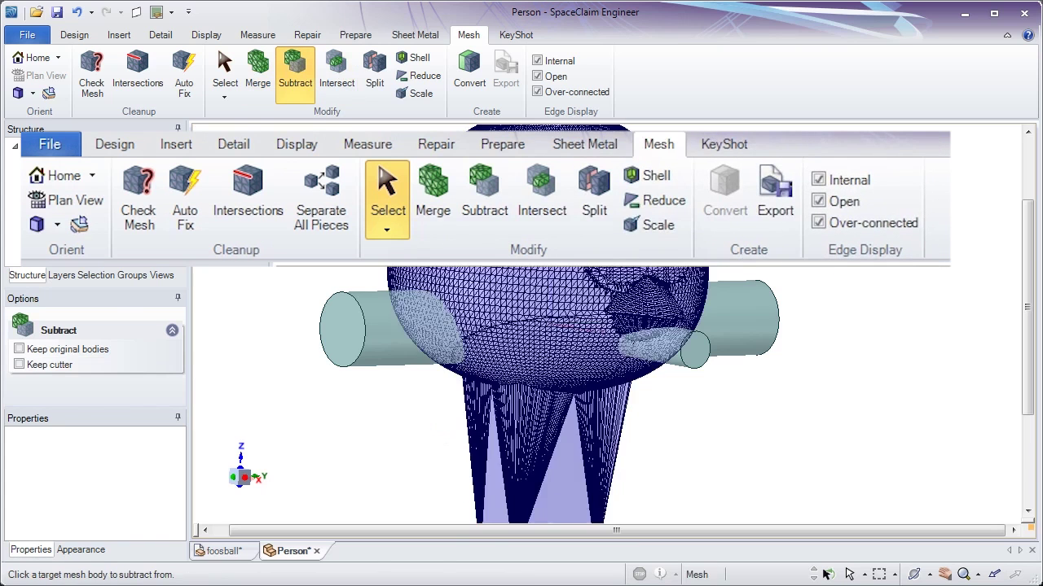
{"action": "left_click", "coordinate": [432, 265]}
{"action": "left_click", "coordinate": [367, 319]}
{"action": "middle_click_drag", "start_coordinate": [308, 306], "coordinate": [502, 286]}
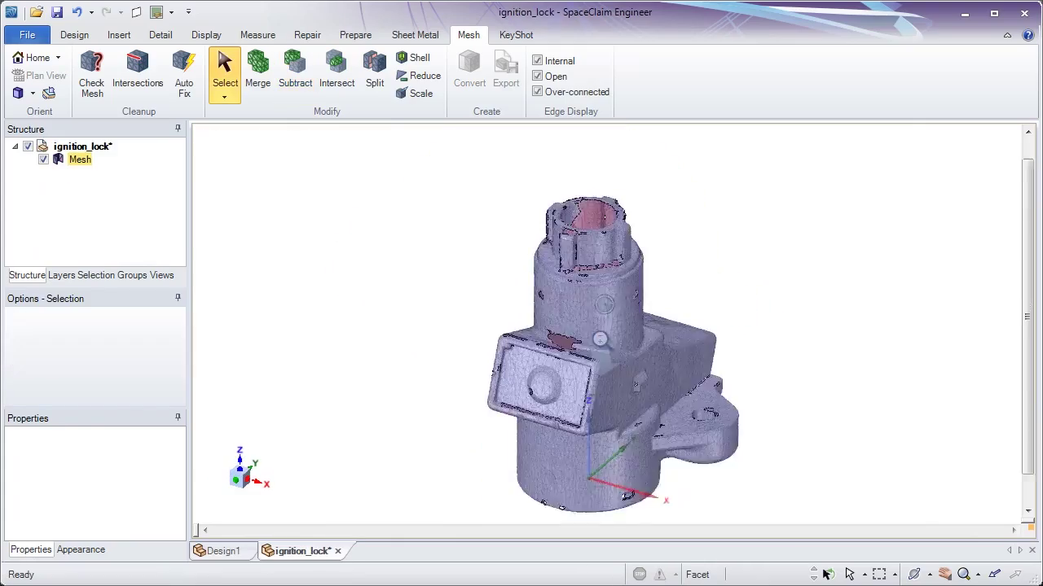
- Check the ignition lock mesh for problems and repair it with Auto Fix
{"action": "scroll", "coordinate": [615, 404], "scroll_direction": "up", "scroll_amount": 6}
{"action": "middle_click_drag", "start_coordinate": [611, 396], "coordinate": [248, 253]}
{"action": "left_click", "coordinate": [92, 75]}
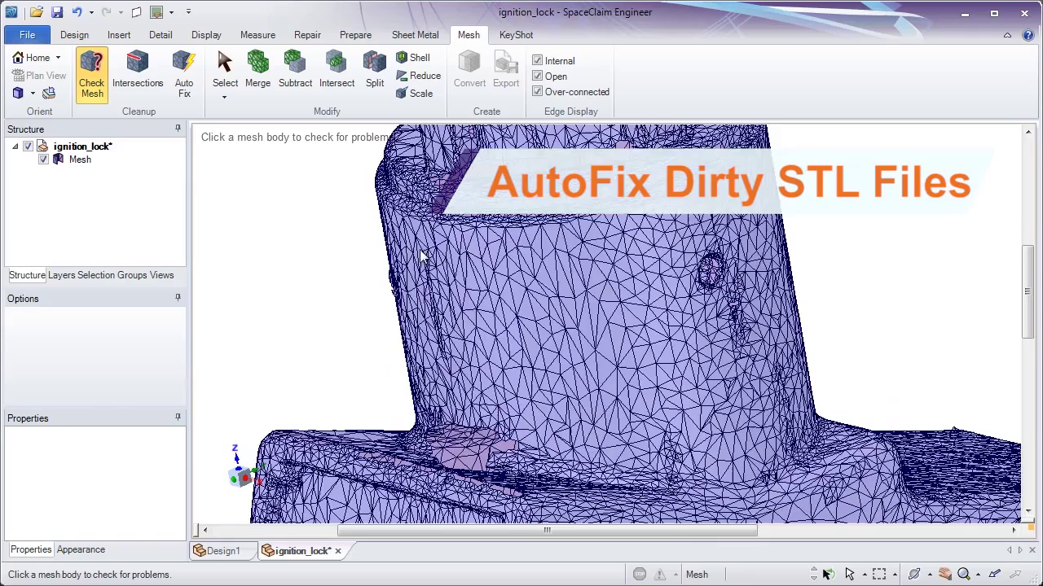
{"action": "left_click", "coordinate": [503, 264]}
{"action": "left_click", "coordinate": [717, 432]}
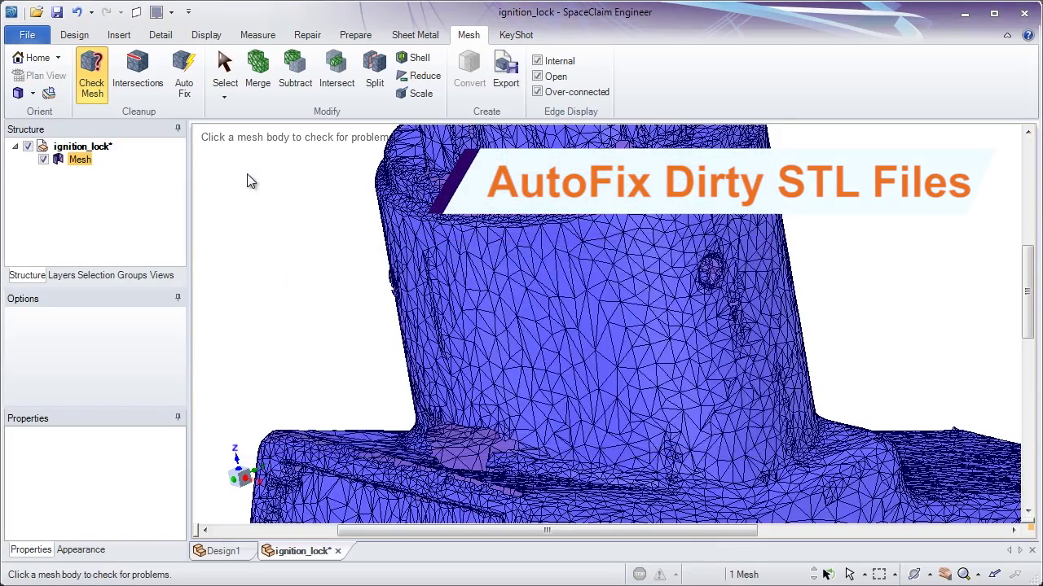
{"action": "left_click", "coordinate": [184, 74]}
{"action": "left_click", "coordinate": [334, 216]}
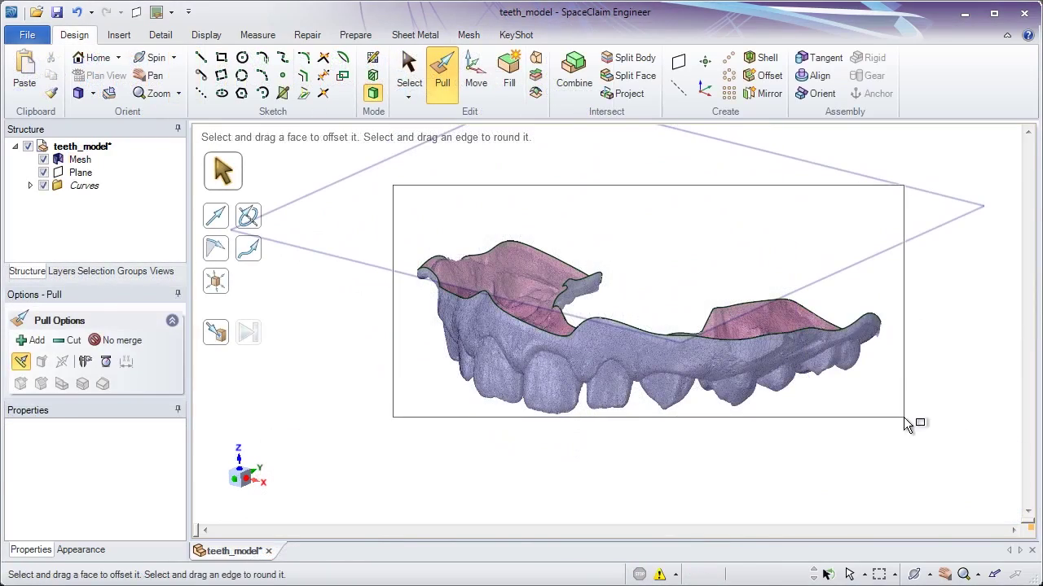
- Pull the open boundary curves of the teeth scan upward into a wall surface and select its upper edge loop
{"action": "left_click_drag", "start_coordinate": [908, 425], "coordinate": [906, 420]}
{"action": "left_click_drag", "start_coordinate": [697, 374], "coordinate": [644, 253]}
{"action": "left_click_drag", "start_coordinate": [470, 141], "coordinate": [424, 176]}
{"action": "key", "text": "s"}
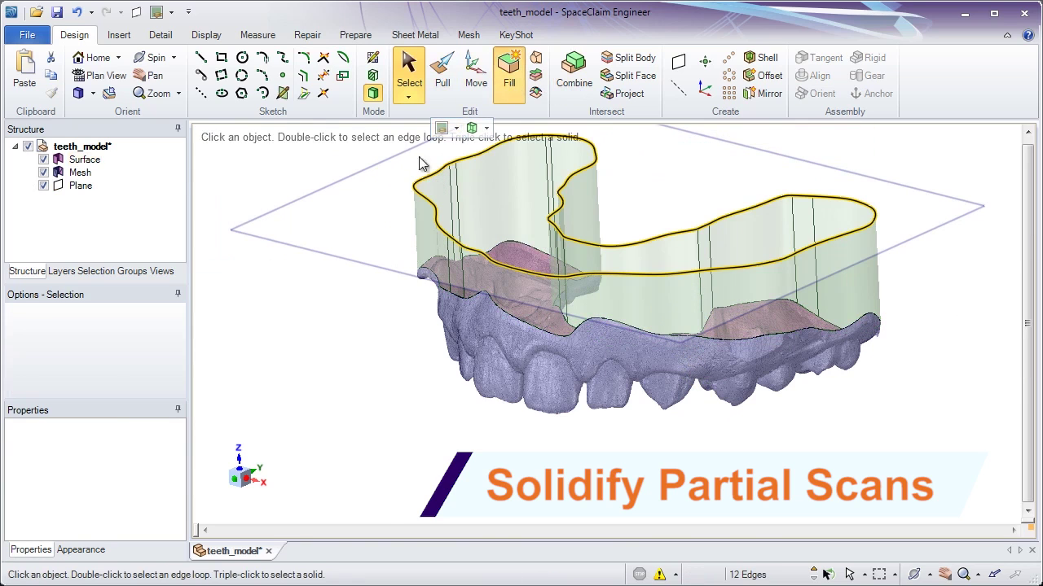
- Convert the wall surface above the teeth scan into a mesh
{"action": "left_click", "coordinate": [468, 35]}
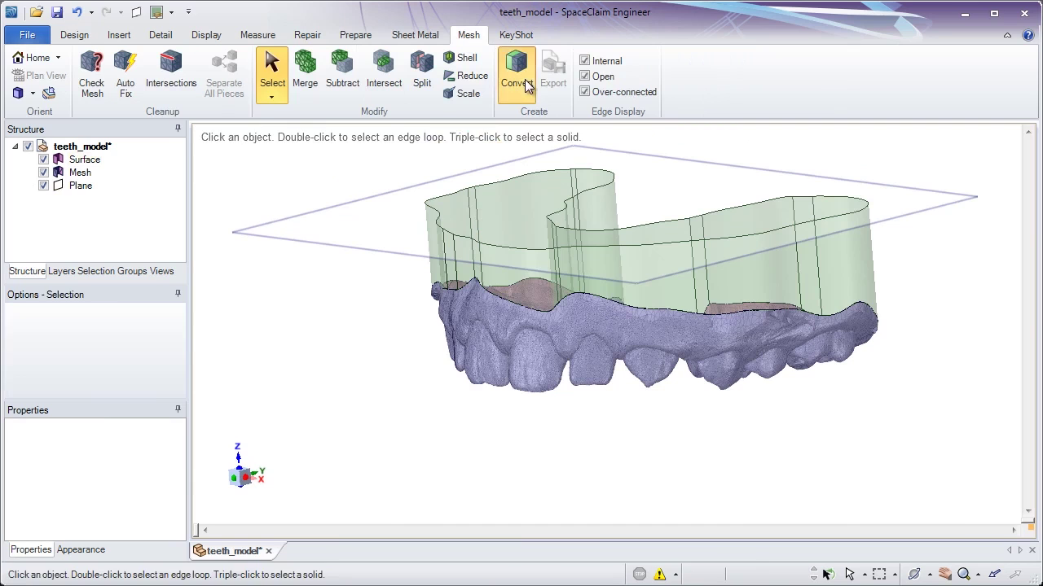
{"action": "left_click", "coordinate": [525, 79]}
{"action": "left_click", "coordinate": [489, 226]}
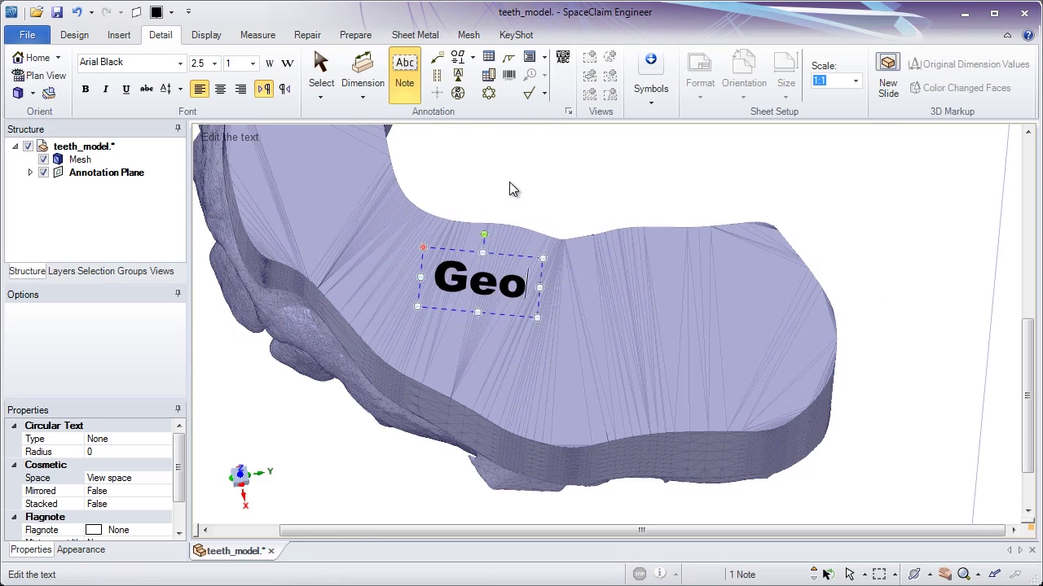
- Complete the note on the flat base of the teeth model as "George Washington" and shift it back along the base
{"action": "type", "text": "rge Washington"}
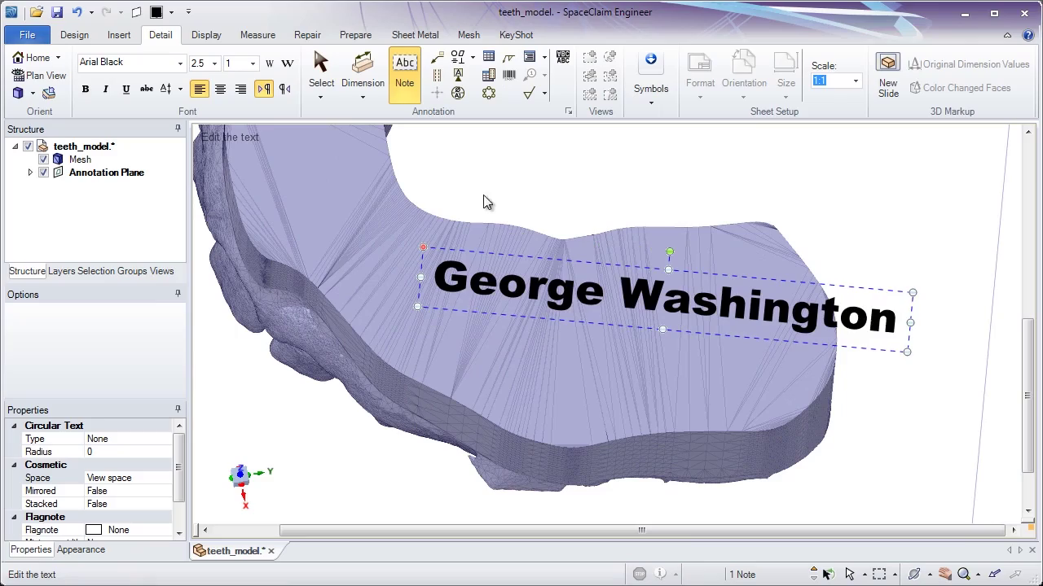
{"action": "left_click_drag", "start_coordinate": [500, 261], "coordinate": [394, 259]}
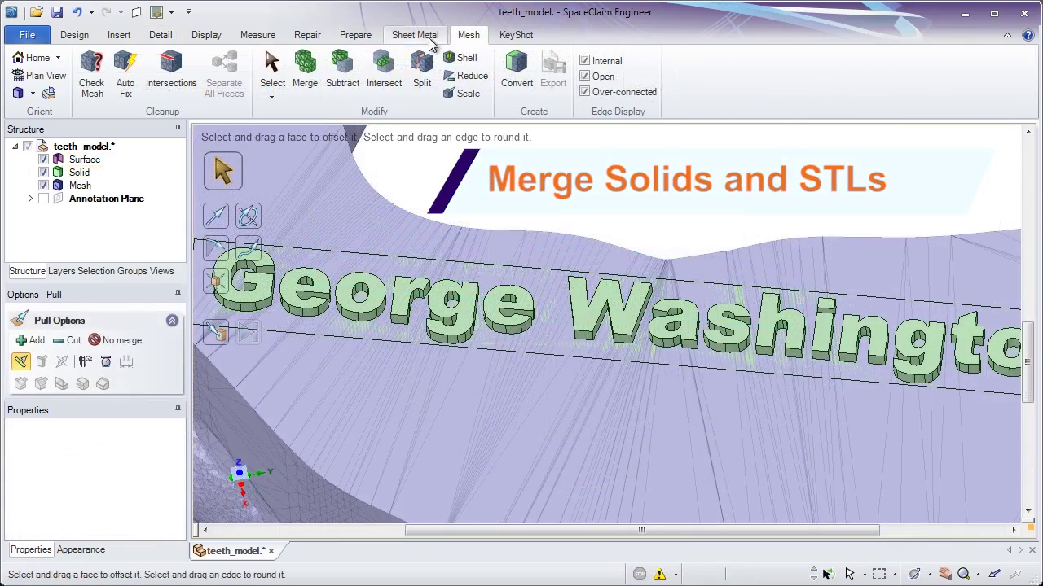
- Merge the raised lettering solid into the teeth mesh
{"action": "left_click", "coordinate": [306, 72]}
{"action": "left_click", "coordinate": [370, 228]}
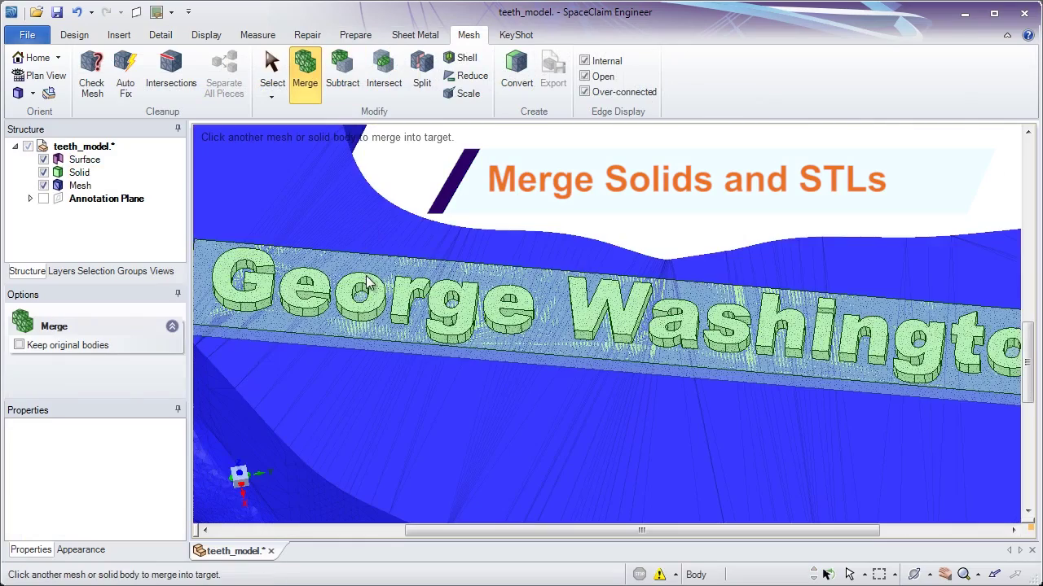
{"action": "left_click", "coordinate": [651, 317]}
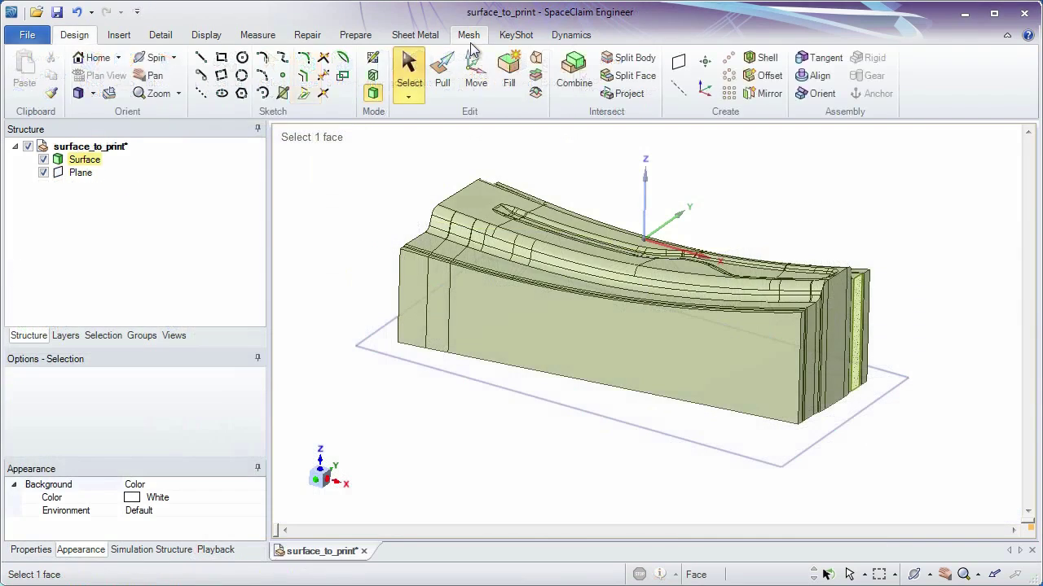
- Convert the surface body to a mesh with 0.030in max distance and 20° max angle, and hide the original surface
{"action": "left_click", "coordinate": [470, 38]}
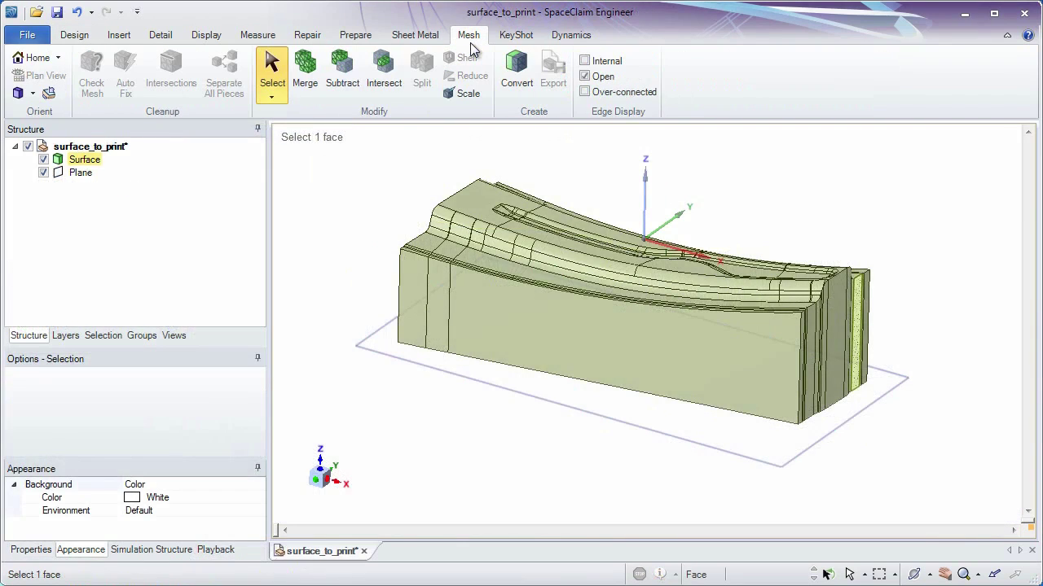
{"action": "left_click", "coordinate": [509, 96]}
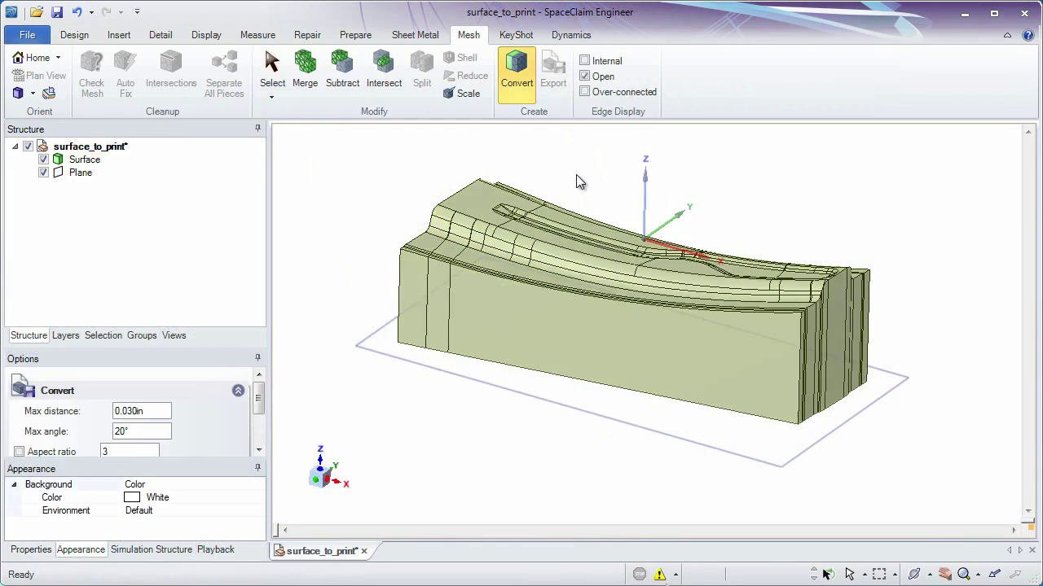
{"action": "left_click", "coordinate": [57, 162]}
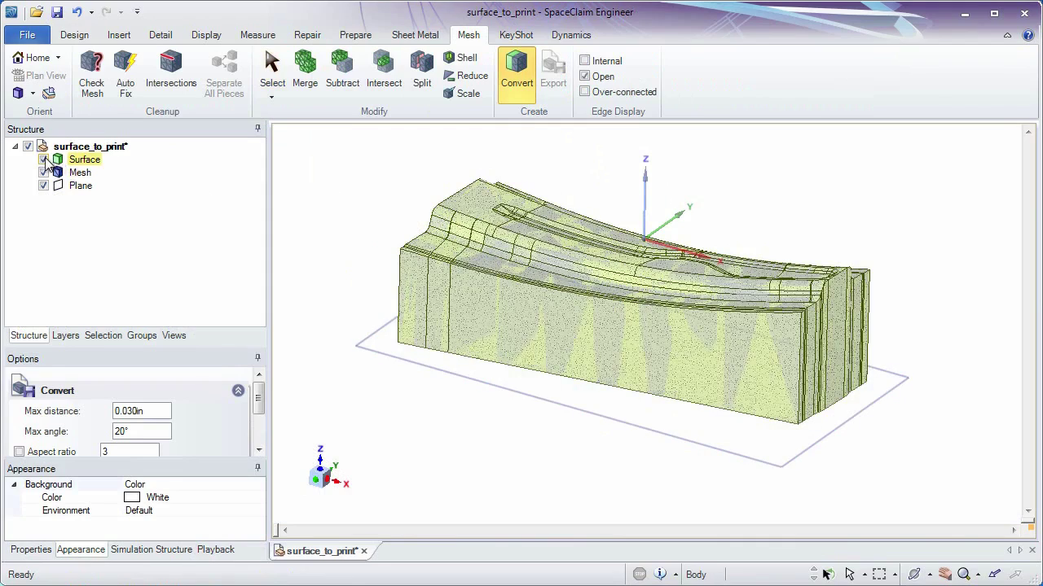
{"action": "left_click", "coordinate": [44, 160]}
- Inspect the converted mesh in cross-section by moving the section plane inward from its end, and return to the 3D view
{"action": "scroll", "coordinate": [870, 252], "scroll_direction": "up", "scroll_amount": 2}
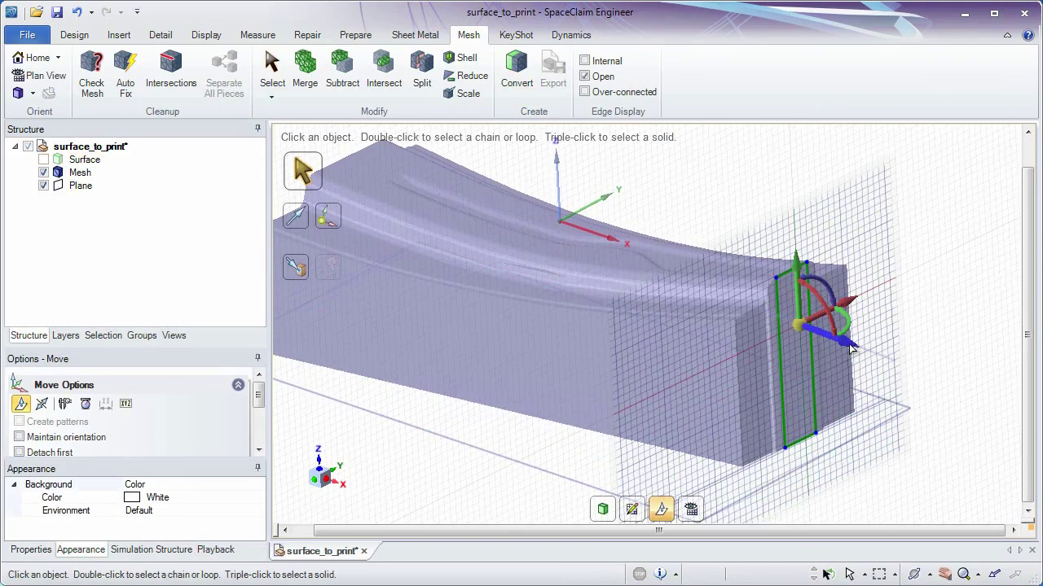
{"action": "left_click_drag", "start_coordinate": [850, 349], "coordinate": [725, 316]}
{"action": "key", "text": "d"}
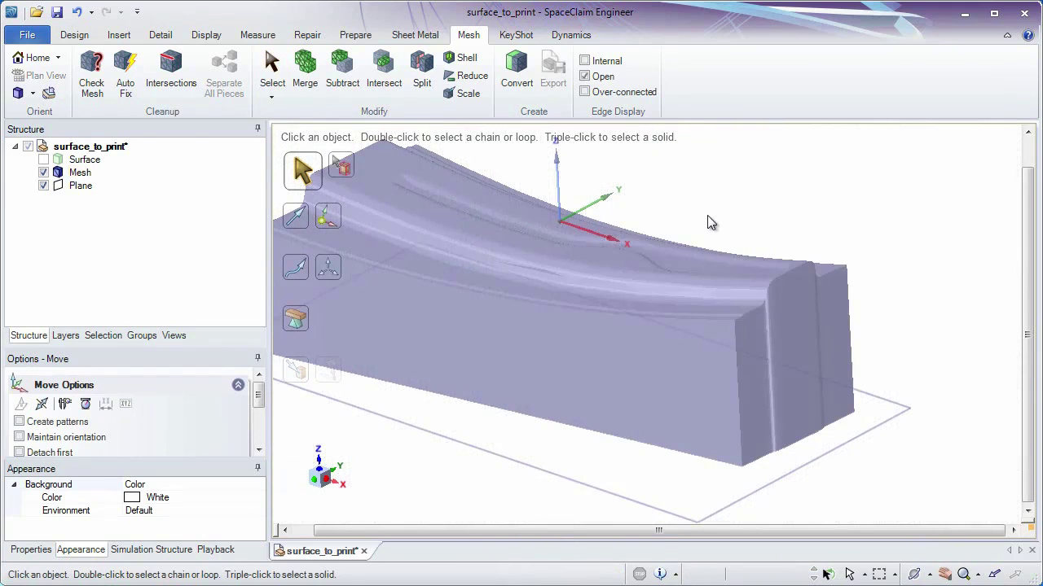
- Shell the mesh body toward the inside with a 3 mm thickness
{"action": "left_click", "coordinate": [461, 58]}
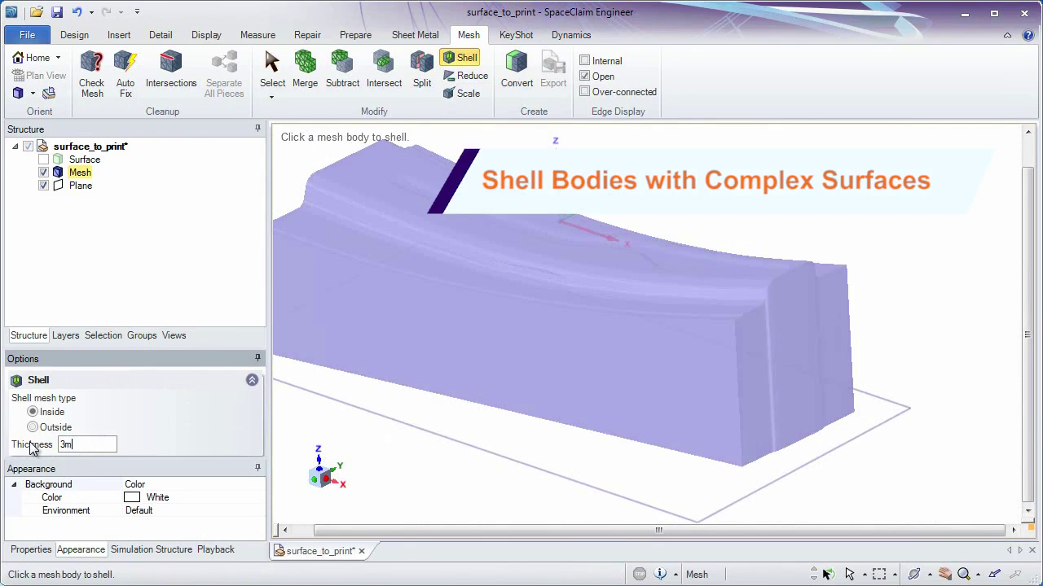
{"action": "left_click", "coordinate": [404, 366]}
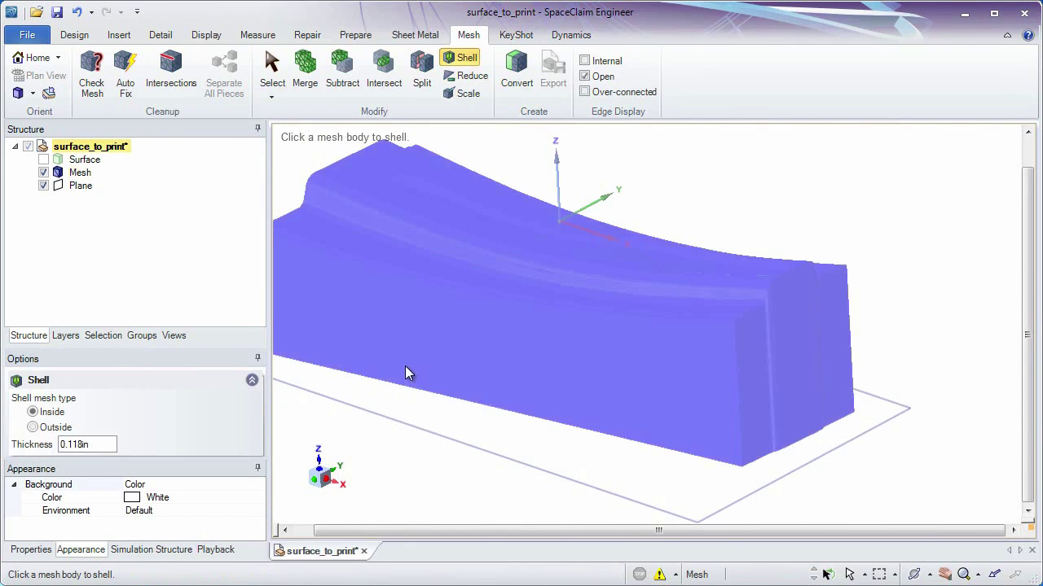
- Examine the interior of the shelled mesh by moving a section plane through it, and return to the 3D view
{"action": "key", "text": "x"}
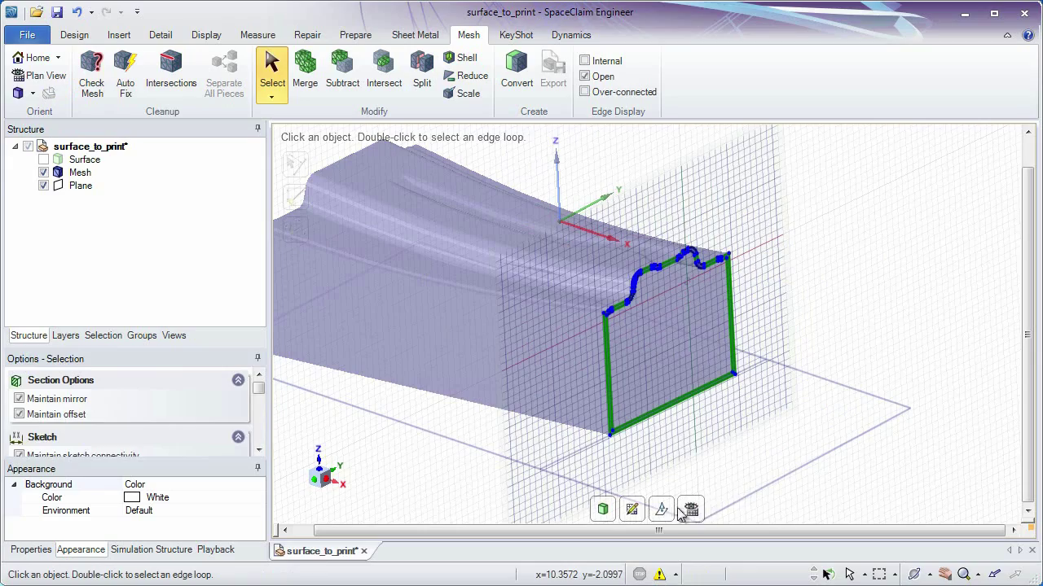
{"action": "key", "text": "m"}
{"action": "scroll", "coordinate": [698, 291], "scroll_direction": "up", "scroll_amount": 5}
{"action": "left_click_drag", "start_coordinate": [782, 321], "coordinate": [672, 265]}
{"action": "key", "text": "Escape"}
{"action": "key", "text": "d"}
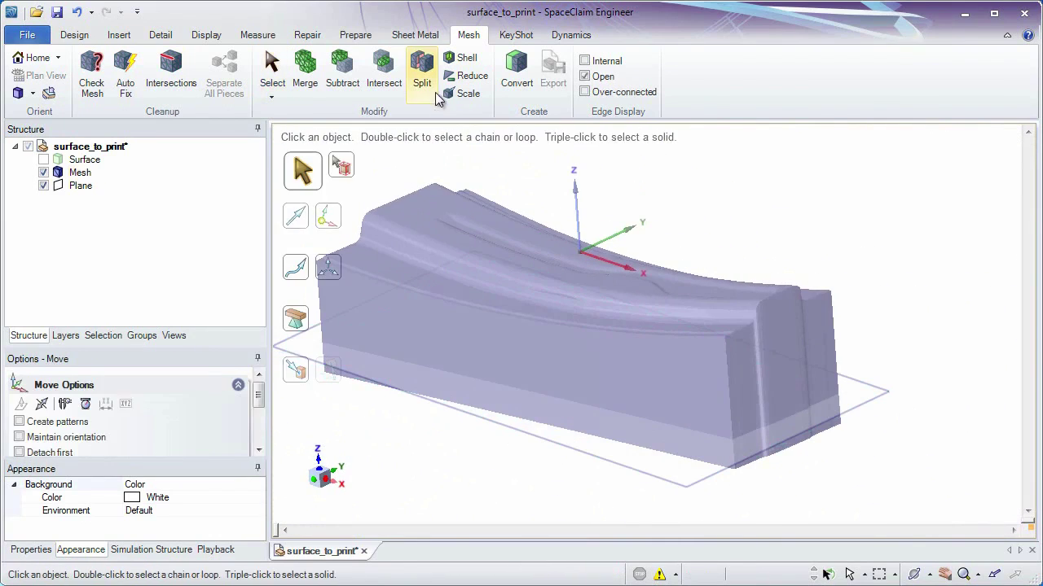
- Split the shelled mesh at the plane to open its base and move a section plane through the resulting body
{"action": "left_click", "coordinate": [422, 74]}
{"action": "left_click", "coordinate": [442, 214]}
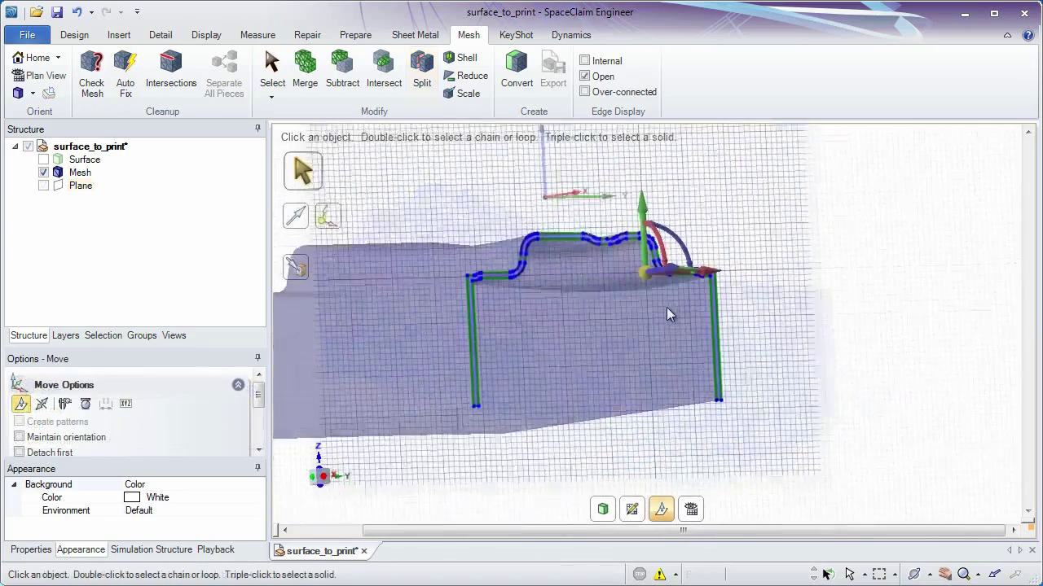
{"action": "left_click_drag", "start_coordinate": [671, 284], "coordinate": [587, 261]}
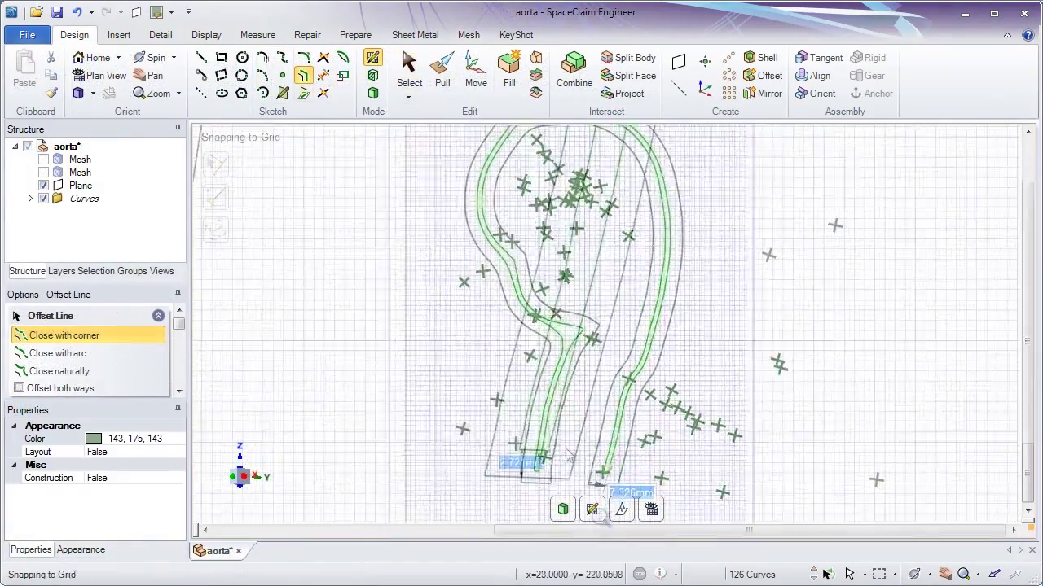
- Leave the offset-line sketch and pull the narrow inner band of the aorta wall profile into a thin solid
{"action": "middle_click_drag", "start_coordinate": [547, 406], "coordinate": [536, 237]}
{"action": "key", "text": "p"}
{"action": "left_click", "coordinate": [576, 370]}
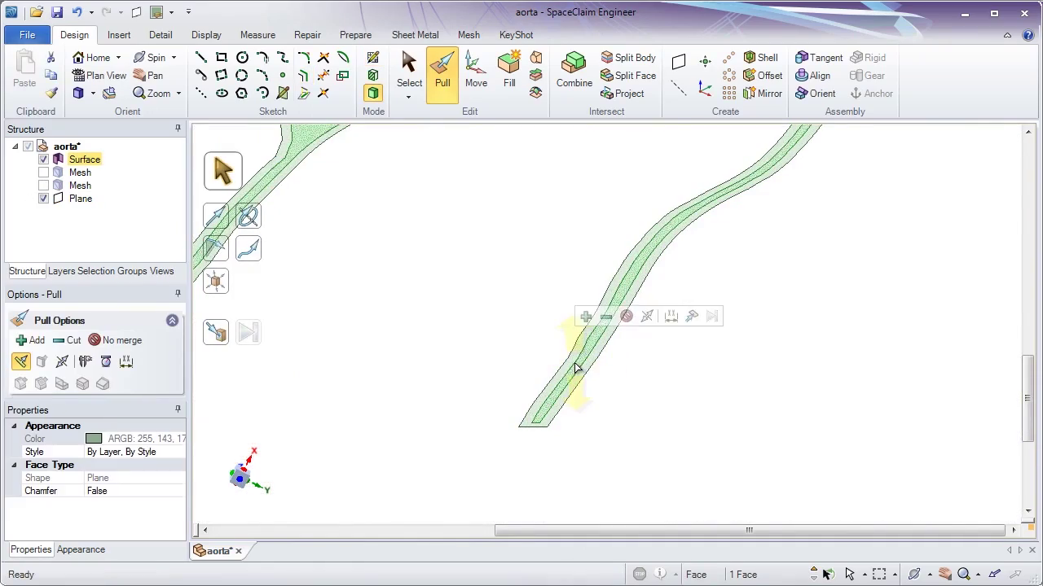
{"action": "key", "text": "Return"}
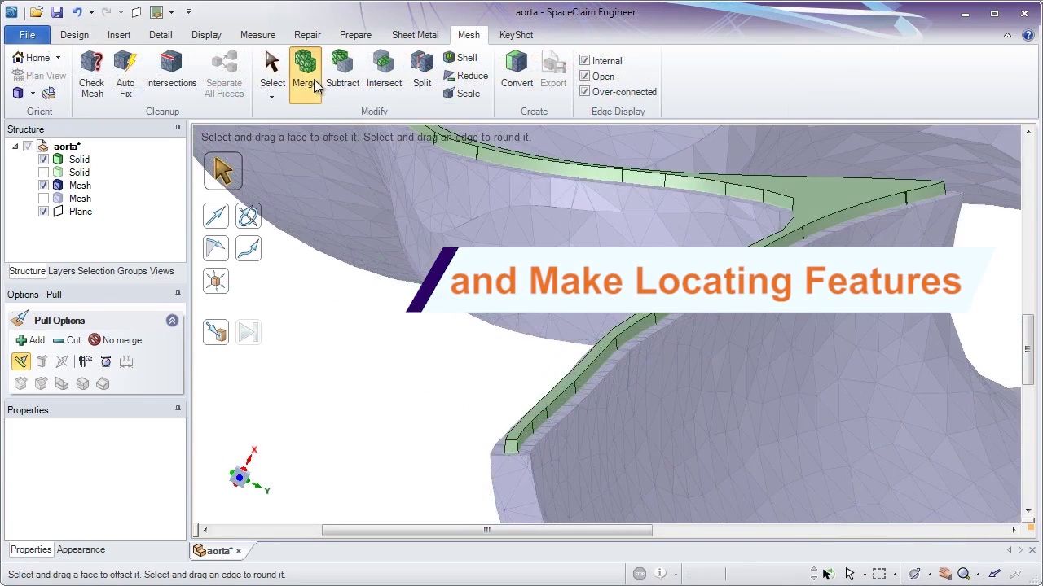
- Merge the narrow raised rib solid into the visible aorta half mesh
{"action": "left_click", "coordinate": [304, 74]}
{"action": "left_click", "coordinate": [592, 375]}
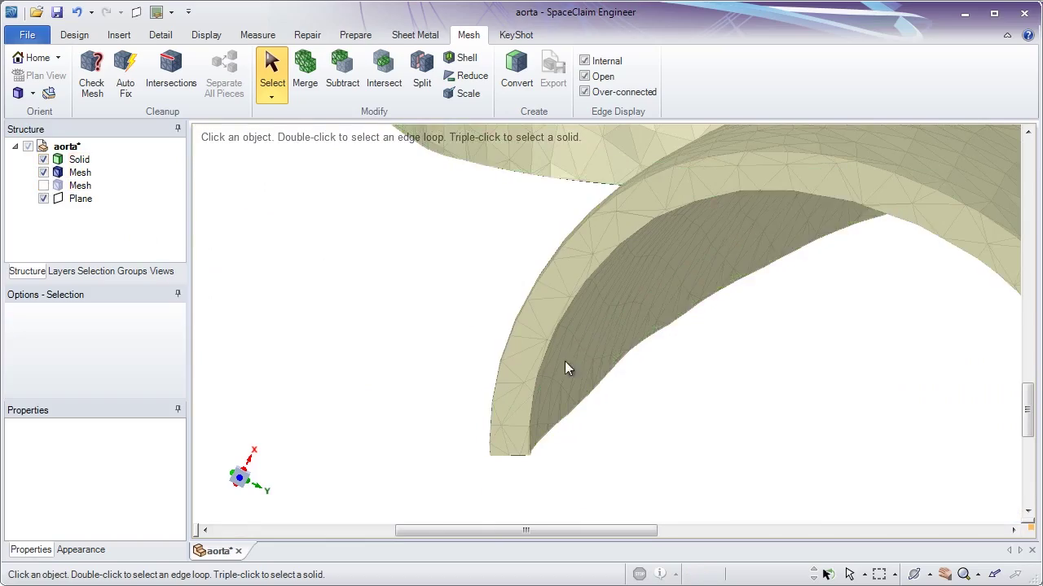
- Subtract the remaining rib solid from the other aorta half mesh to form the locating groove
{"action": "middle_click_drag", "start_coordinate": [566, 361], "coordinate": [579, 313]}
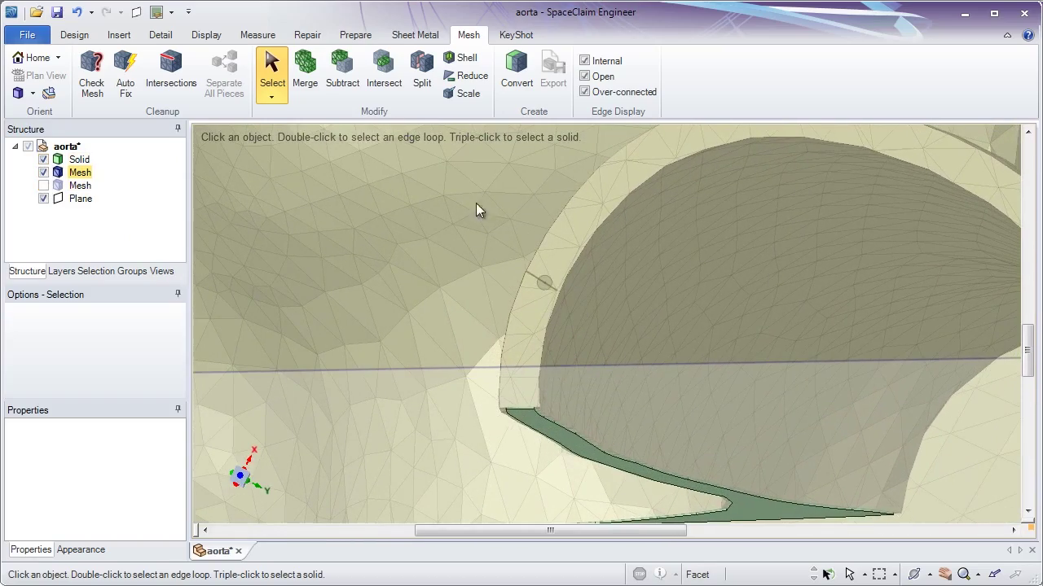
{"action": "left_click", "coordinate": [342, 73]}
{"action": "left_click", "coordinate": [551, 424]}
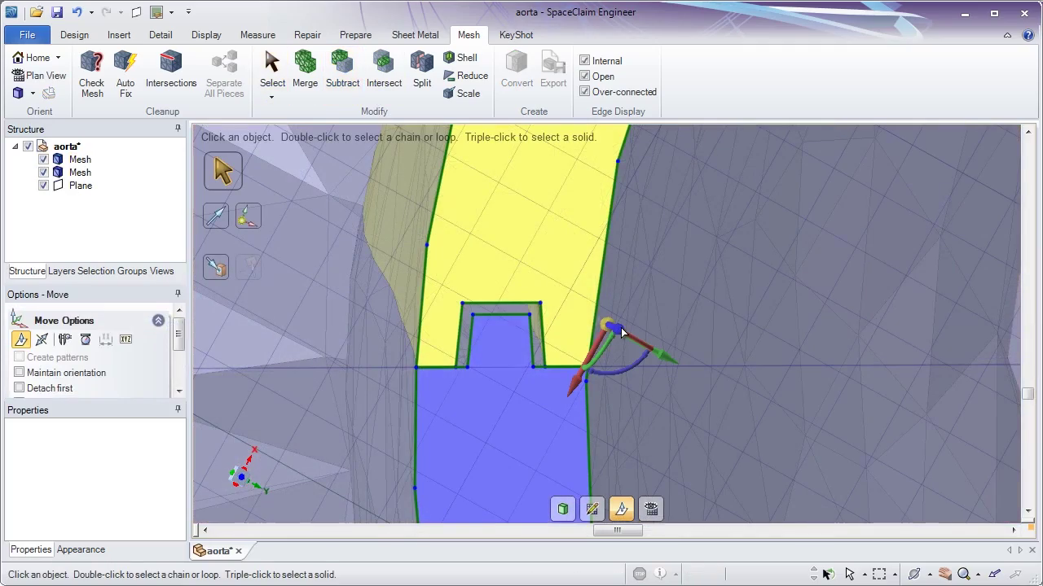
- Inspect the tongue-and-groove joint with a moving section plane and lift the upper aorta half away from the lower half
{"action": "left_click_drag", "start_coordinate": [621, 333], "coordinate": [363, 217]}
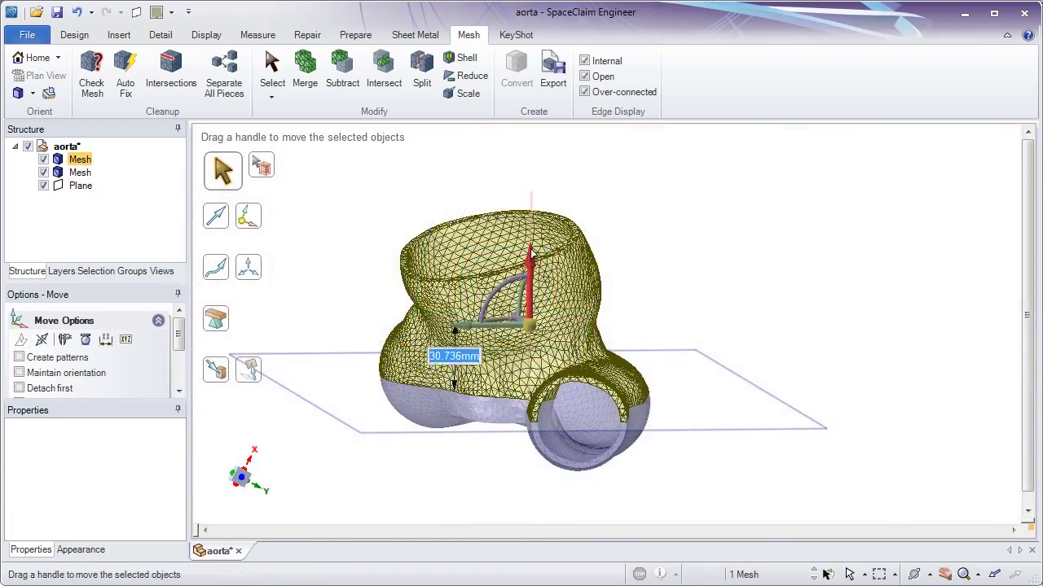
{"action": "left_click_drag", "start_coordinate": [529, 254], "coordinate": [513, 203]}
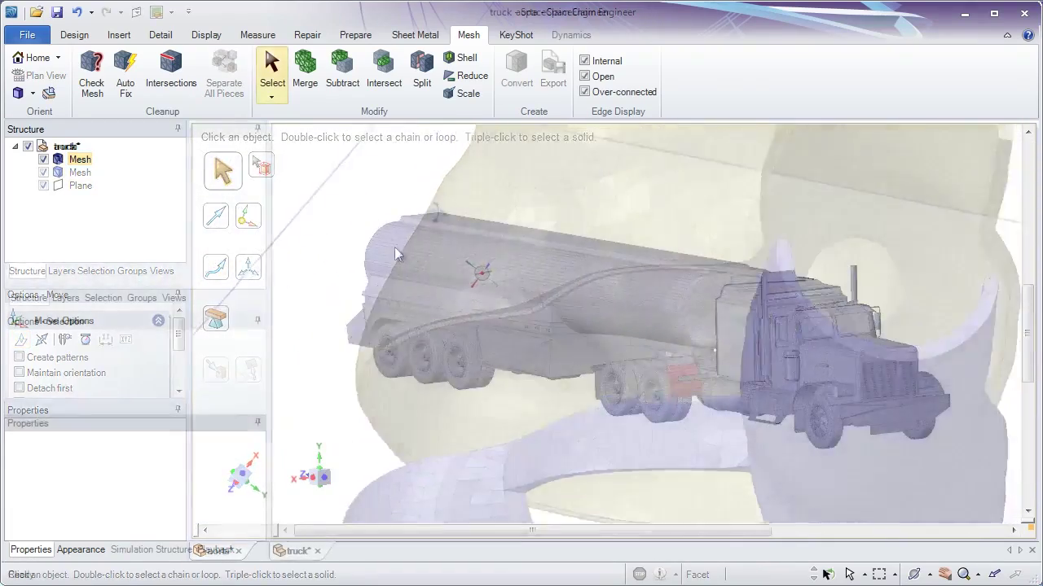
- Examine the truck mesh up close for faulty facets around the rear mudguard, the cab exhaust and the side window
{"action": "scroll", "coordinate": [692, 396], "scroll_direction": "up", "scroll_amount": 5}
{"action": "scroll", "coordinate": [692, 396], "scroll_direction": "up", "scroll_amount": 4}
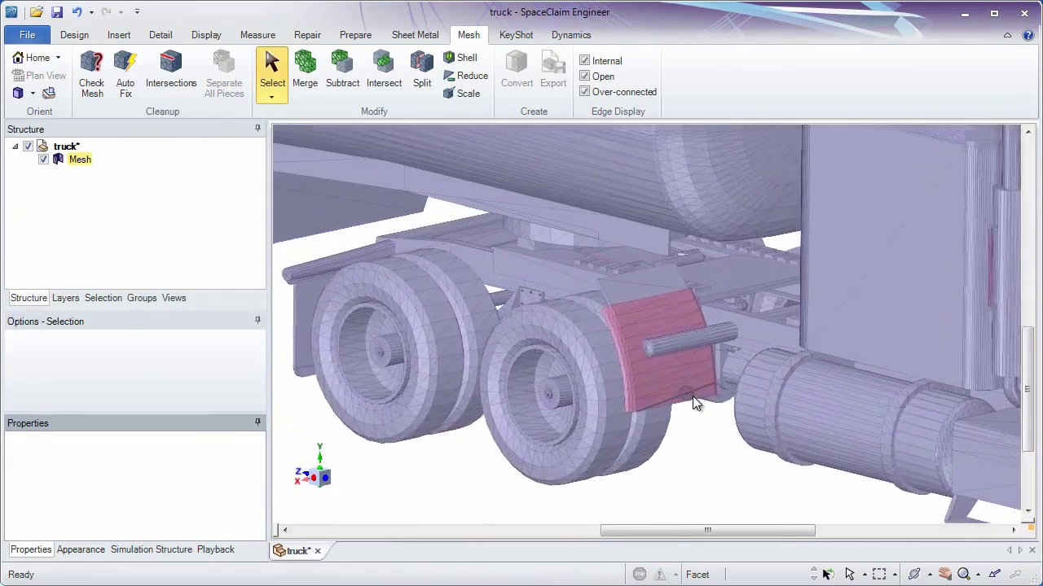
{"action": "scroll", "coordinate": [682, 335], "scroll_direction": "up", "scroll_amount": 2}
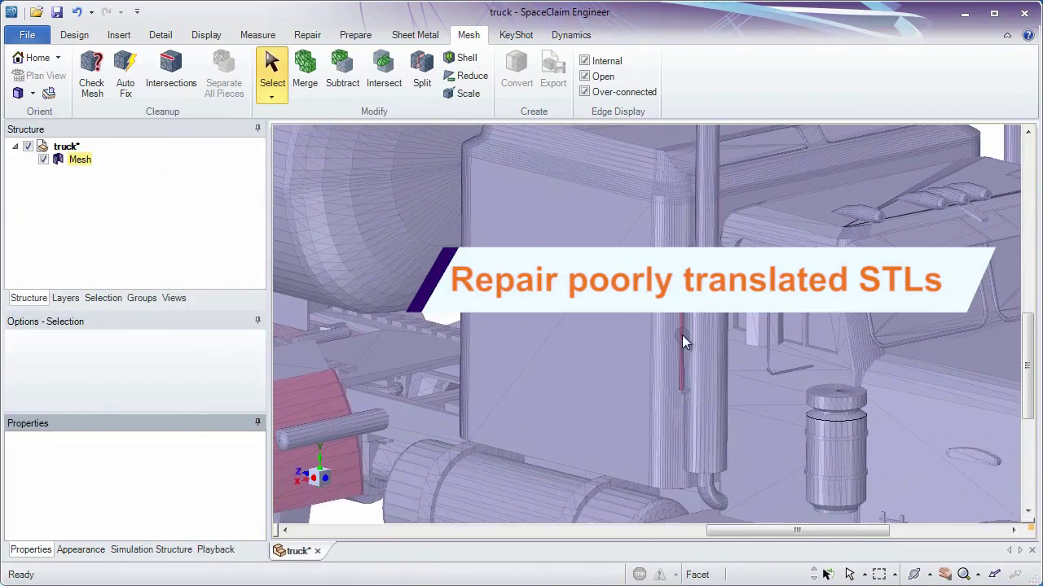
{"action": "scroll", "coordinate": [869, 351], "scroll_direction": "up", "scroll_amount": 4}
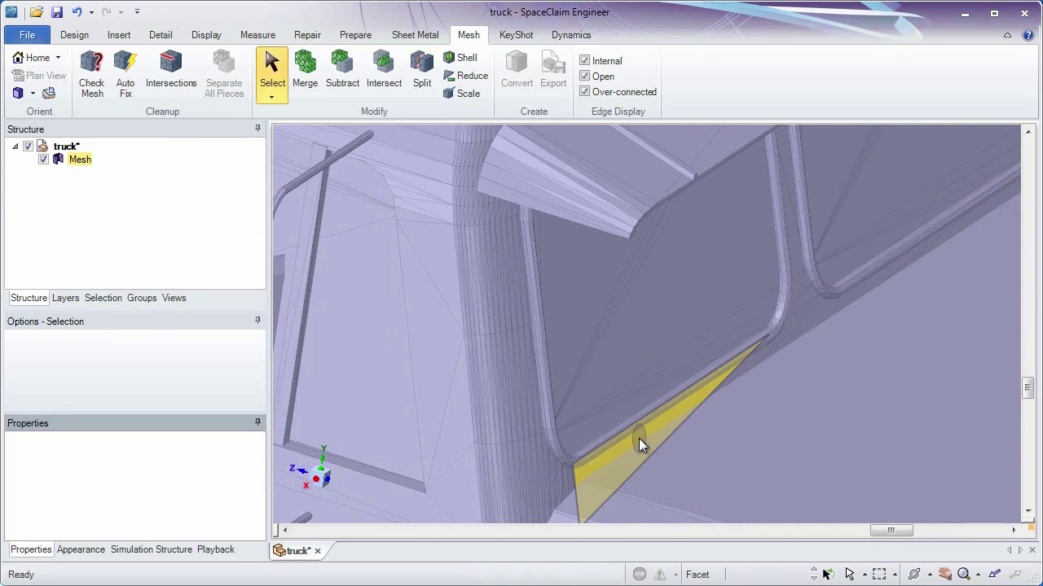
{"action": "scroll", "coordinate": [647, 445], "scroll_direction": "up", "scroll_amount": 3}
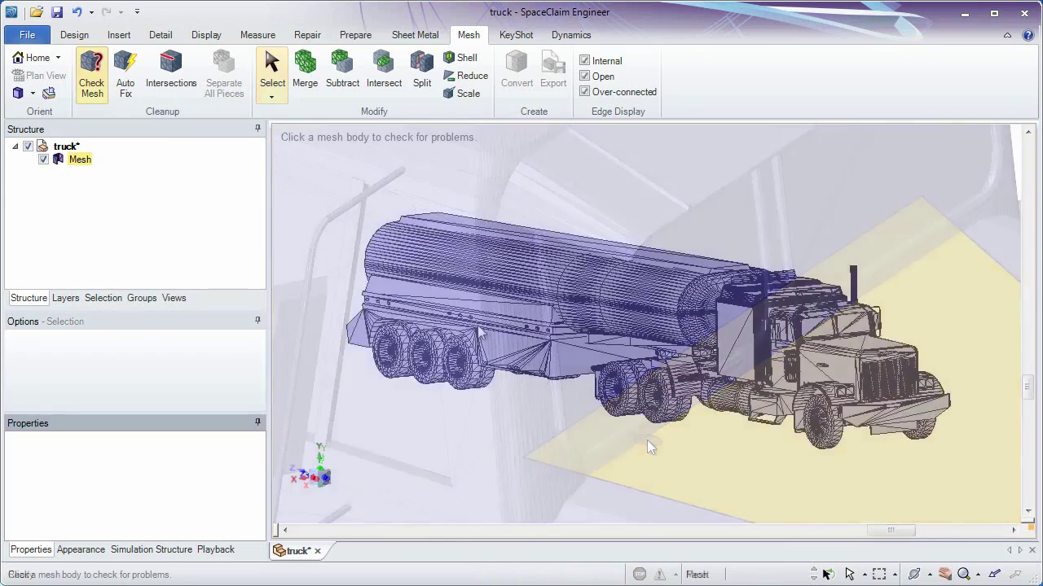
- Check the truck mesh for problems and repair its intersections and defects with Auto Fix
{"action": "left_click", "coordinate": [647, 440]}
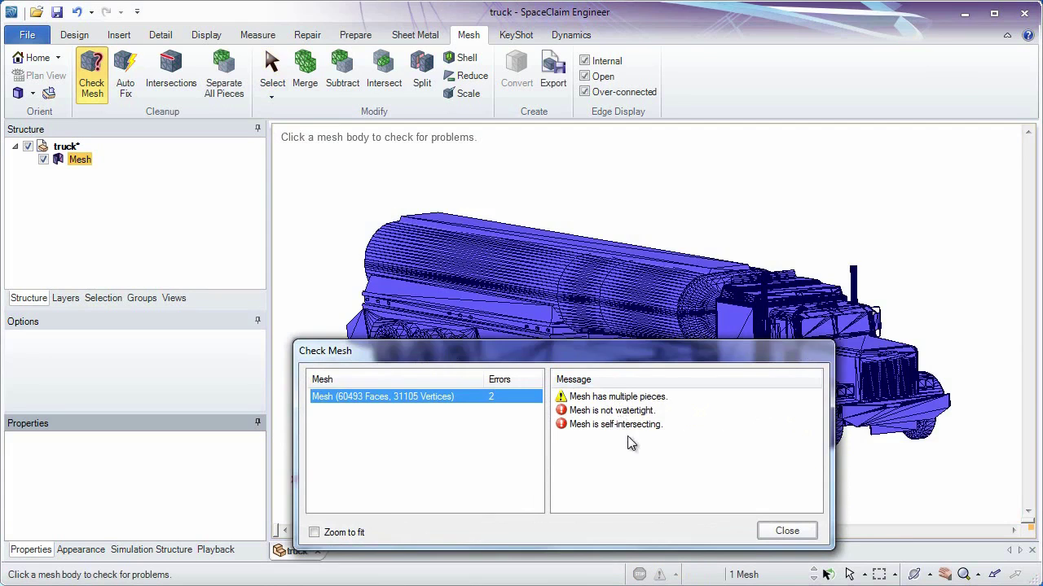
{"action": "left_click", "coordinate": [785, 532]}
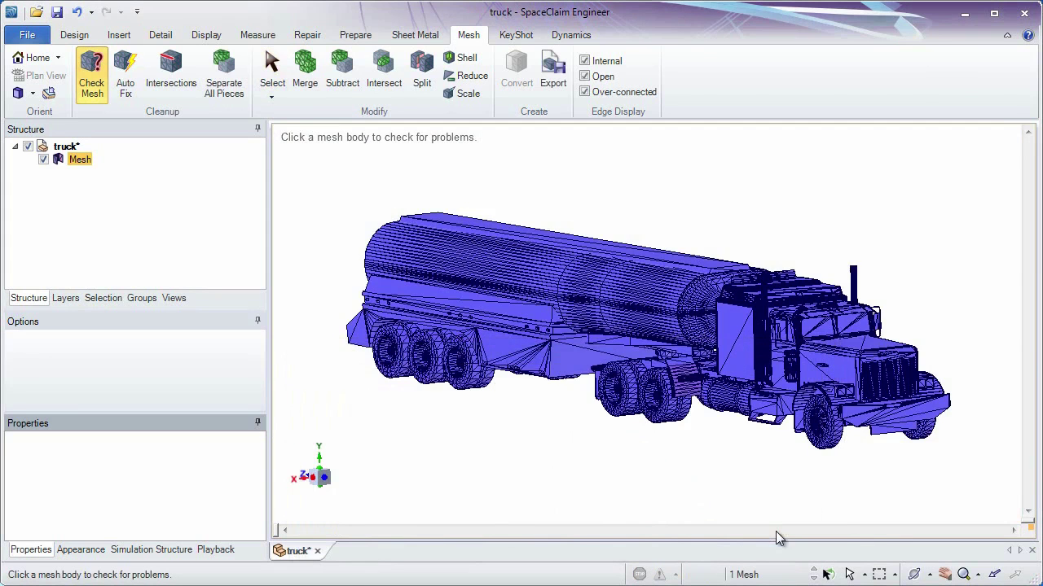
{"action": "left_click", "coordinate": [172, 82]}
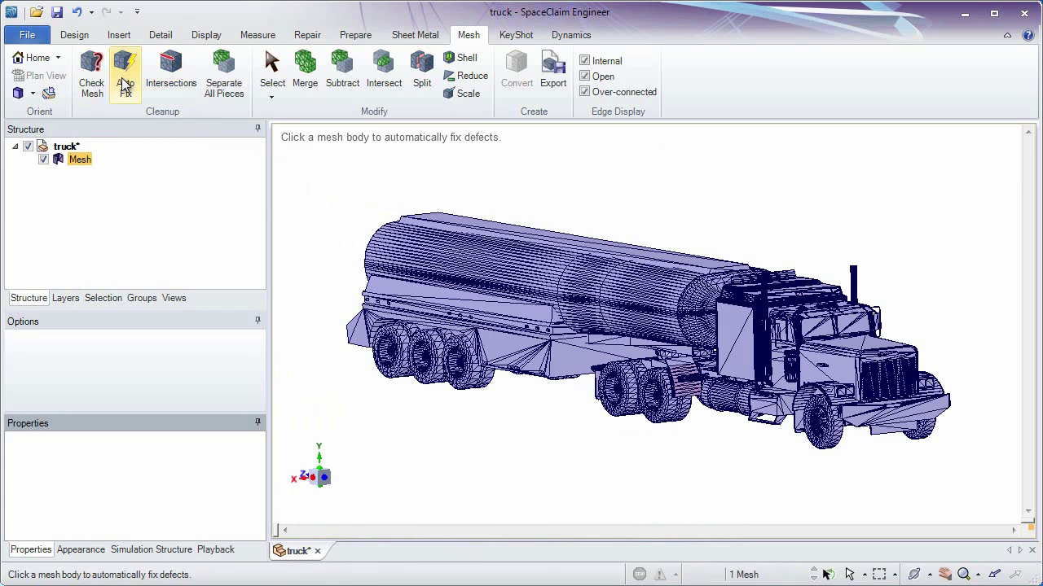
{"action": "left_click", "coordinate": [505, 179]}
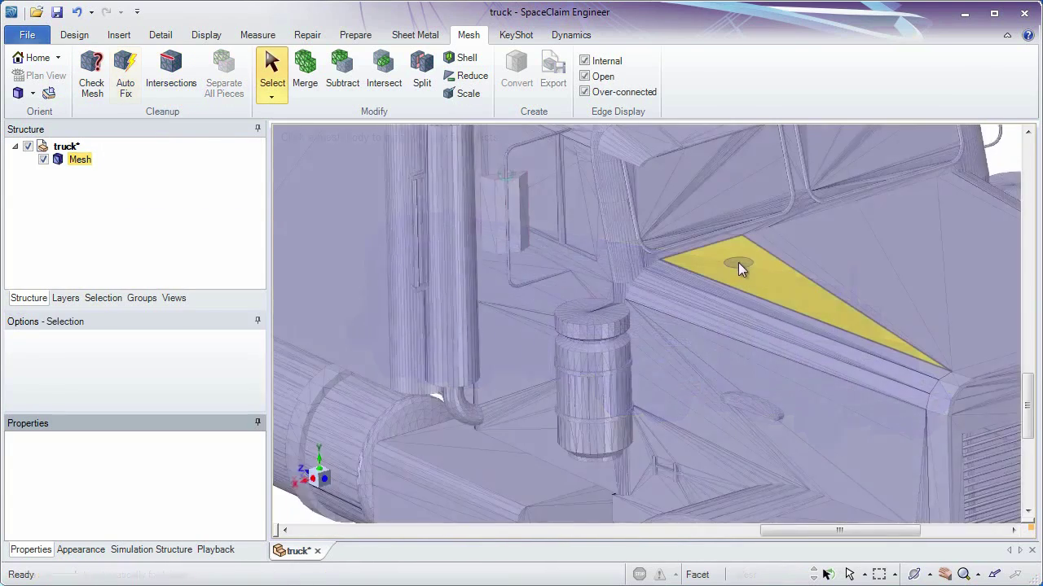
- Inspect the repaired facets around the cab and check the truck mesh for remaining problems
{"action": "scroll", "coordinate": [663, 254], "scroll_direction": "up", "scroll_amount": 5}
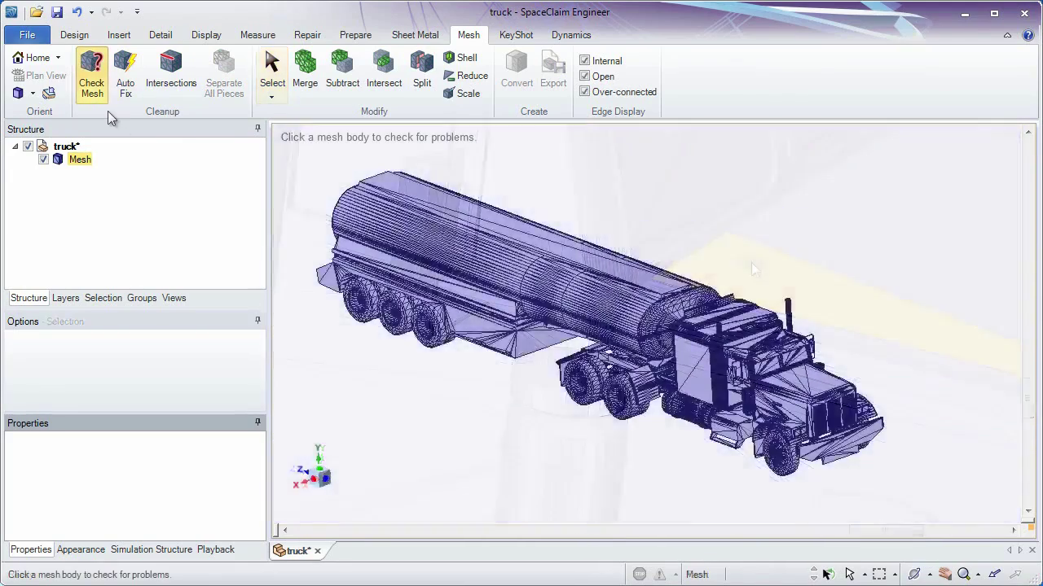
{"action": "left_click", "coordinate": [751, 263]}
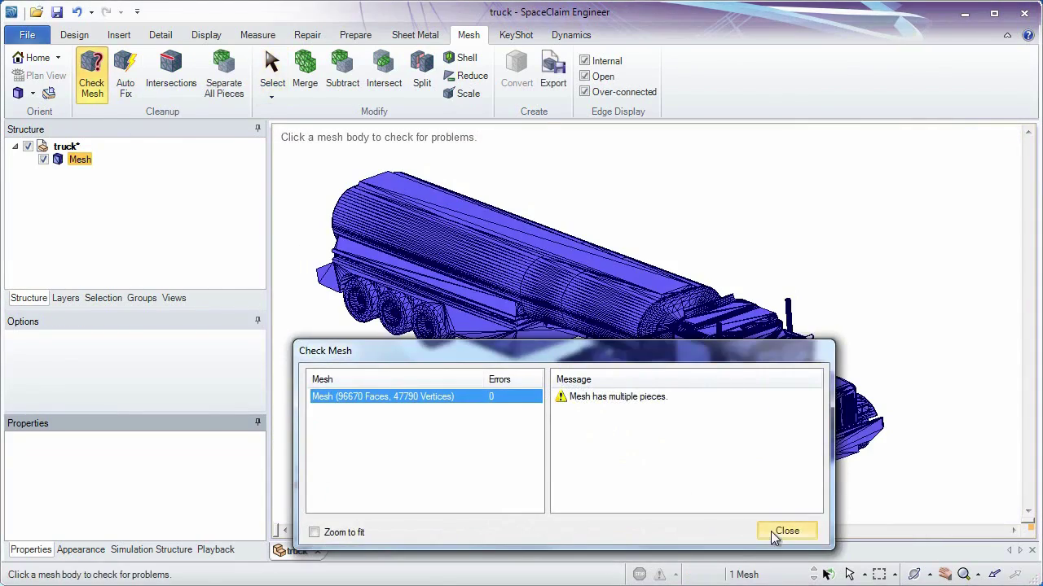
{"action": "left_click", "coordinate": [783, 531]}
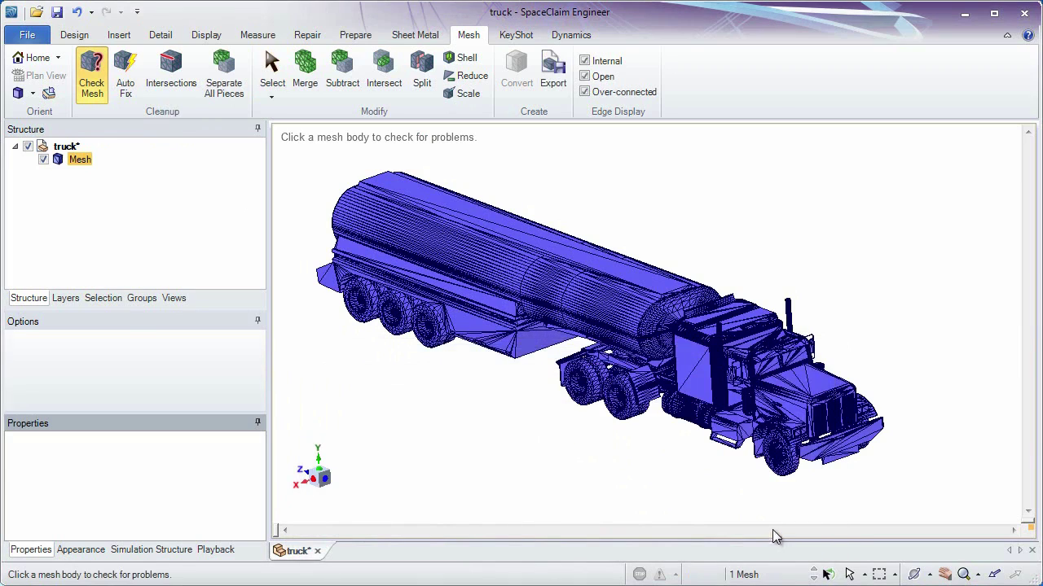
- Separate the truck mesh into all its pieces and give the pieces randomized colors
{"action": "left_click", "coordinate": [217, 95]}
{"action": "left_click", "coordinate": [206, 34]}
{"action": "left_click", "coordinate": [152, 73]}
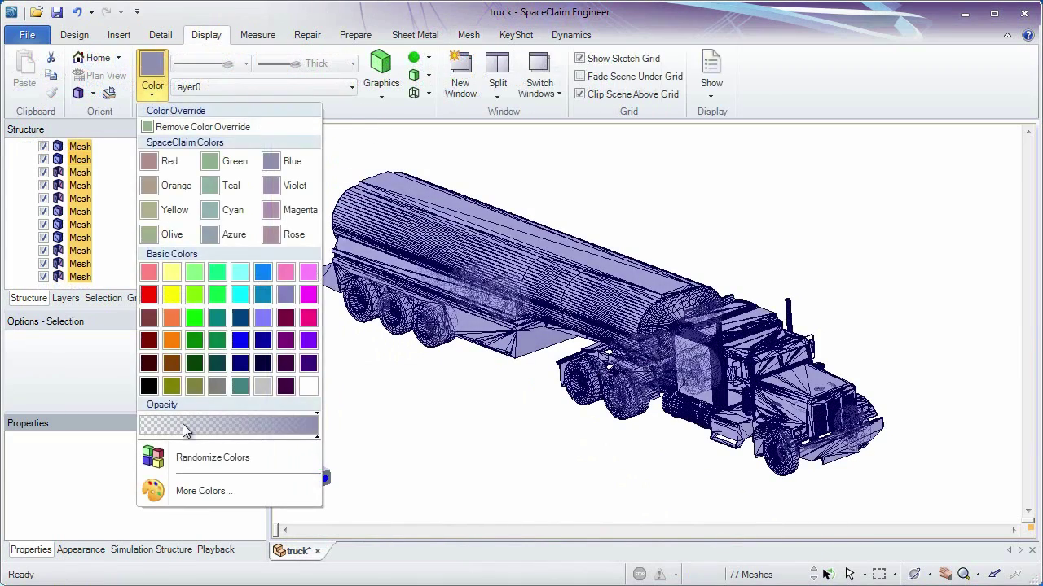
{"action": "left_click", "coordinate": [692, 249]}
{"action": "middle_click_drag", "start_coordinate": [823, 244], "coordinate": [478, 289]}
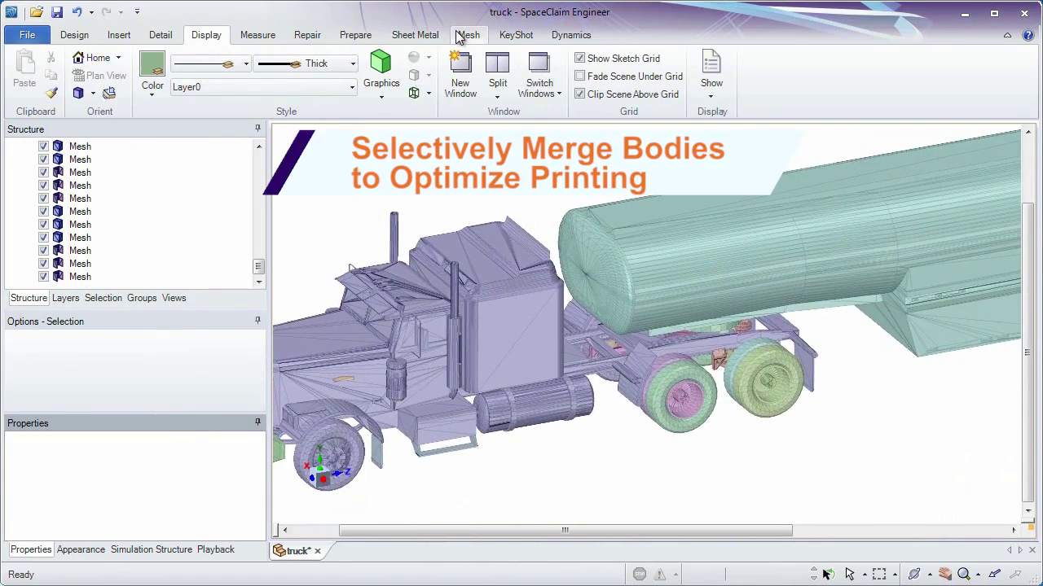
- Merge the small separate pieces on the side of the cab into the main truck cab mesh
{"action": "left_click", "coordinate": [465, 35]}
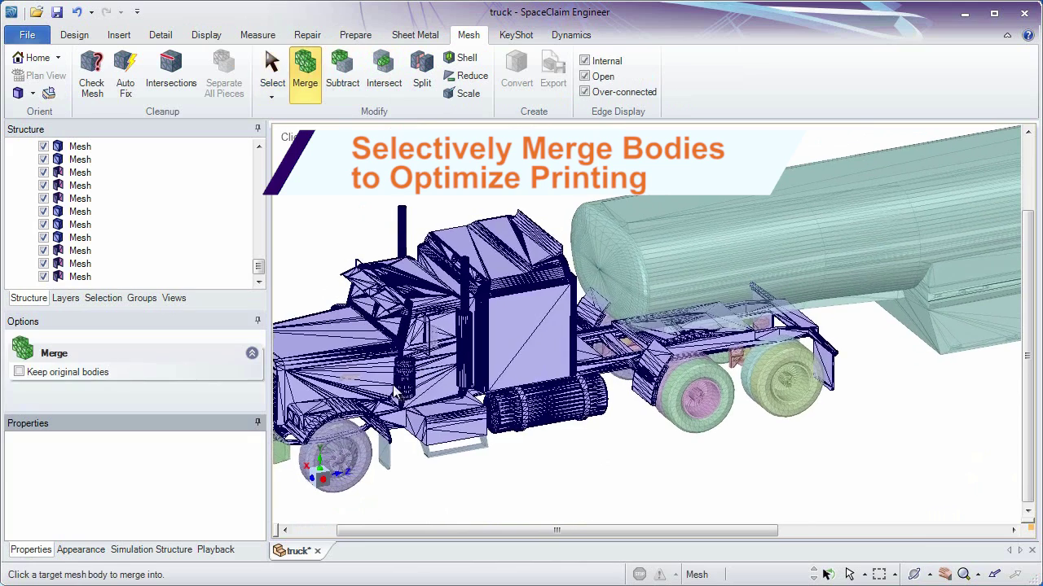
{"action": "left_click", "coordinate": [359, 383]}
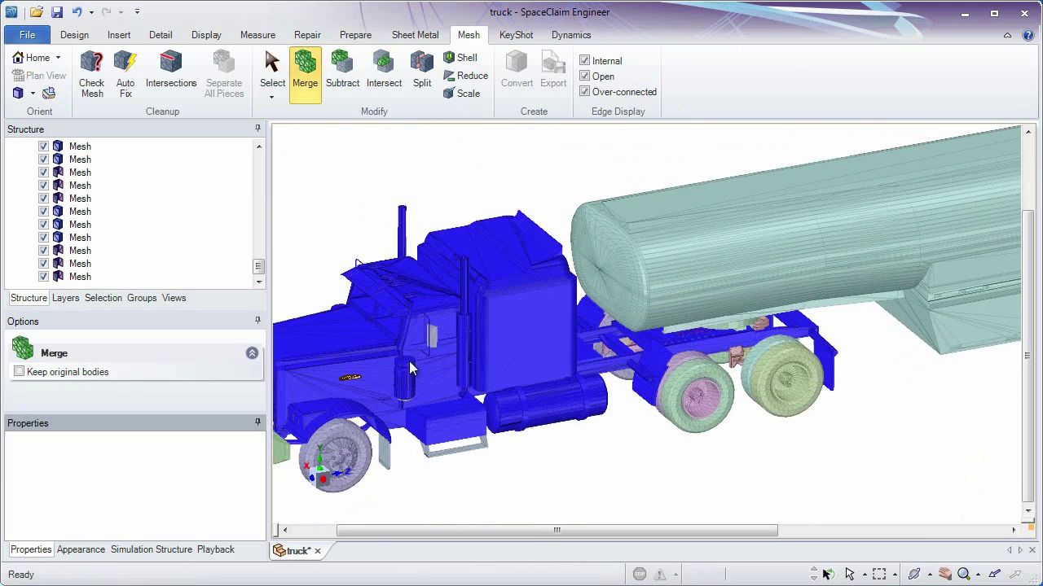
{"action": "scroll", "coordinate": [410, 365], "scroll_direction": "up", "scroll_amount": 5}
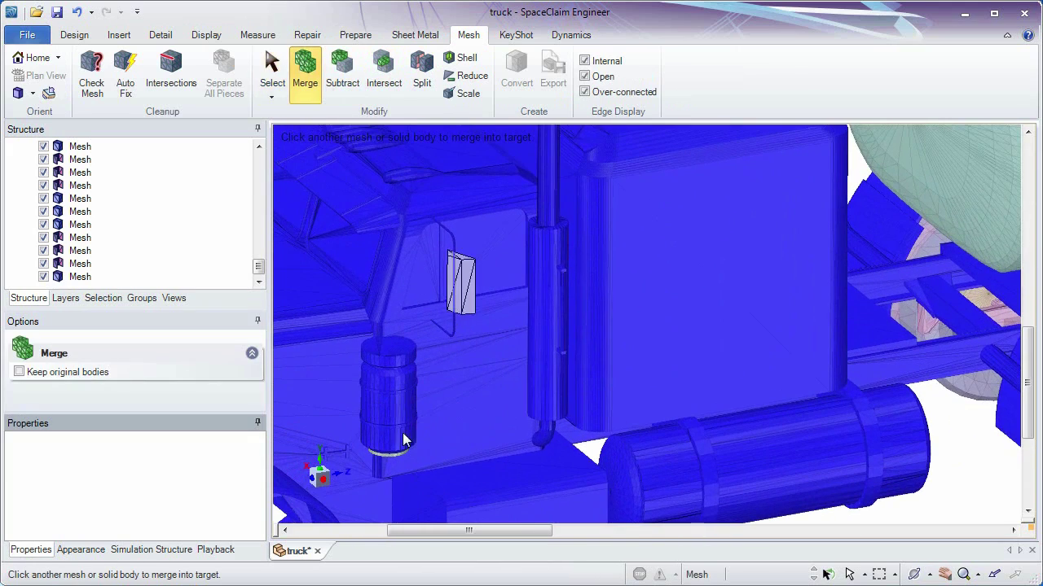
{"action": "scroll", "coordinate": [680, 405], "scroll_direction": "down", "scroll_amount": 8}
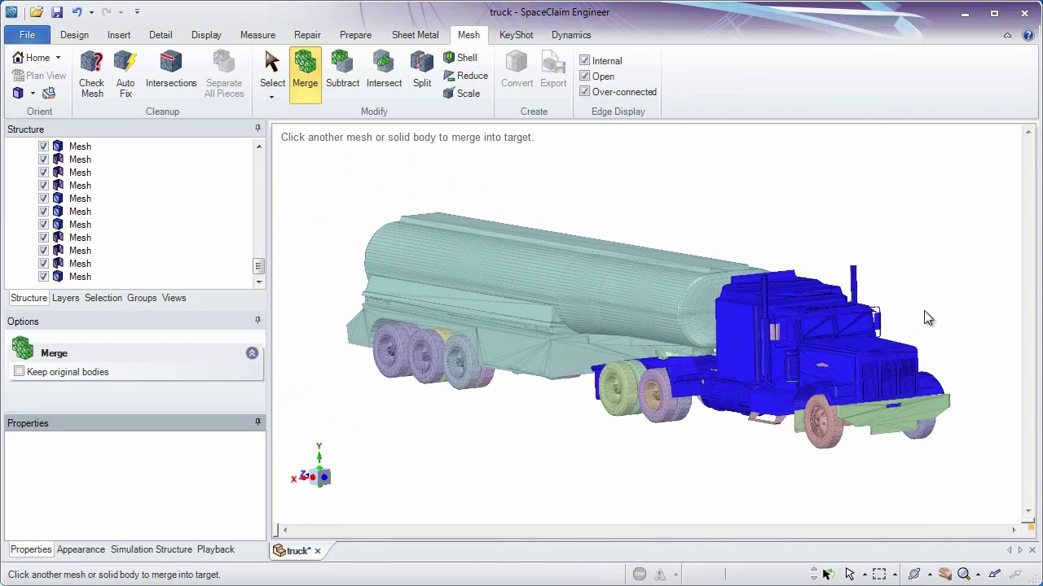
{"action": "key", "text": "Escape"}
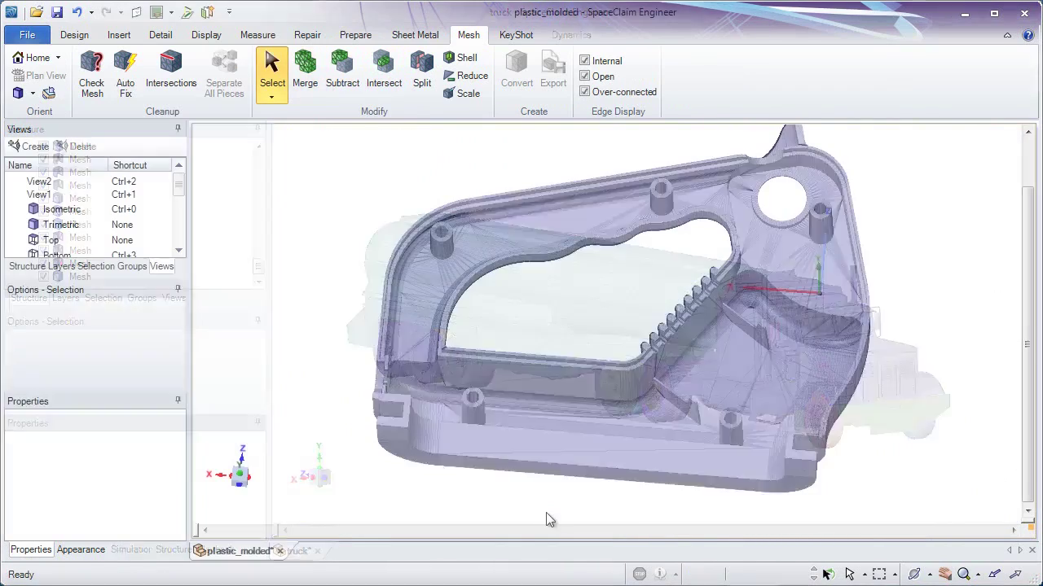
- Separate the facets of the V-notched rib farthest from the round boss from the plastic_molded mesh and Auto Fix the opening left behind
{"action": "middle_click_drag", "start_coordinate": [546, 513], "coordinate": [490, 552]}
{"action": "left_click_drag", "start_coordinate": [742, 151], "coordinate": [852, 469]}
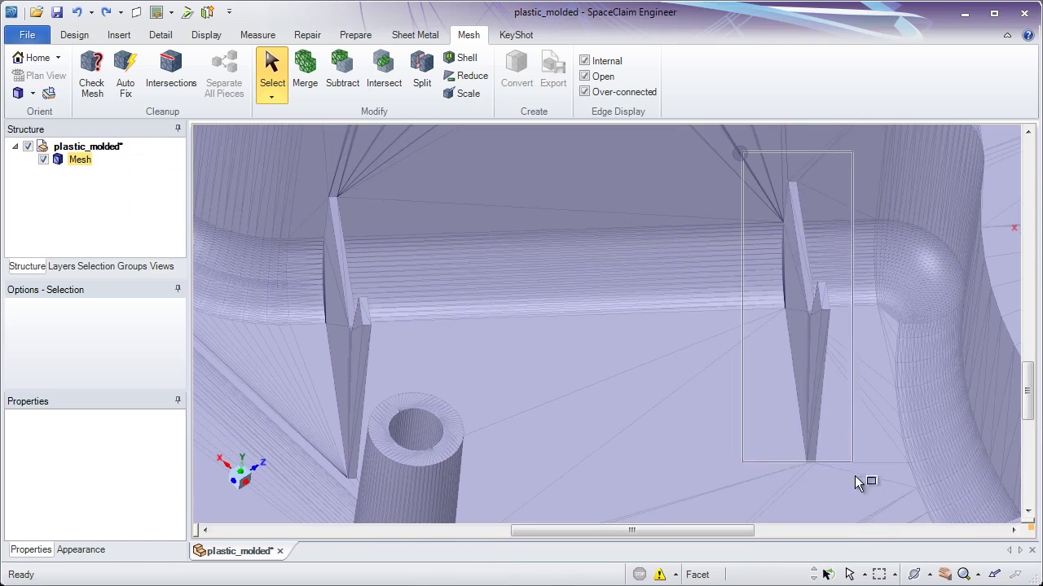
{"action": "right_click", "coordinate": [793, 247]}
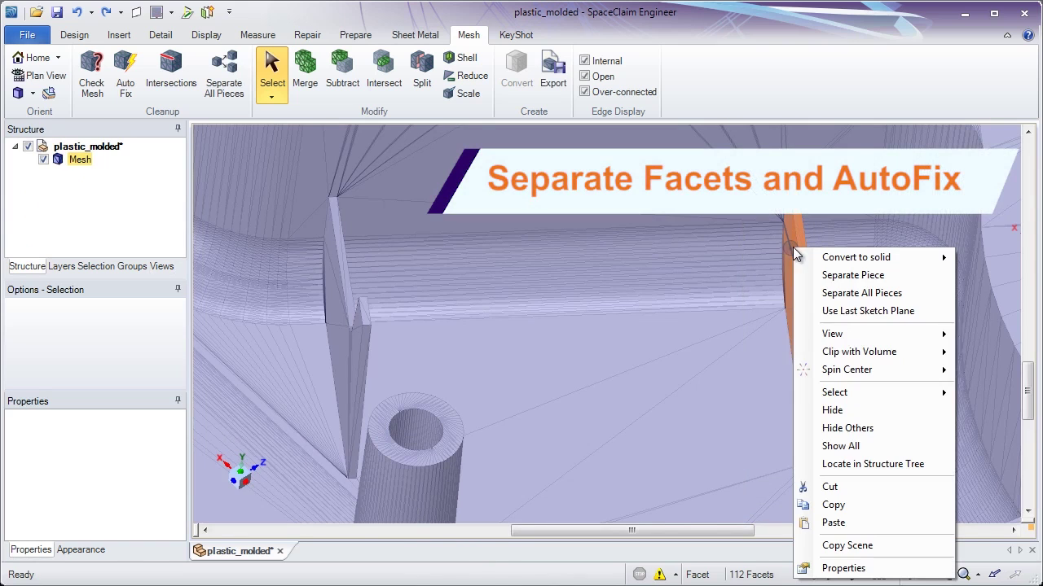
{"action": "left_click", "coordinate": [805, 449]}
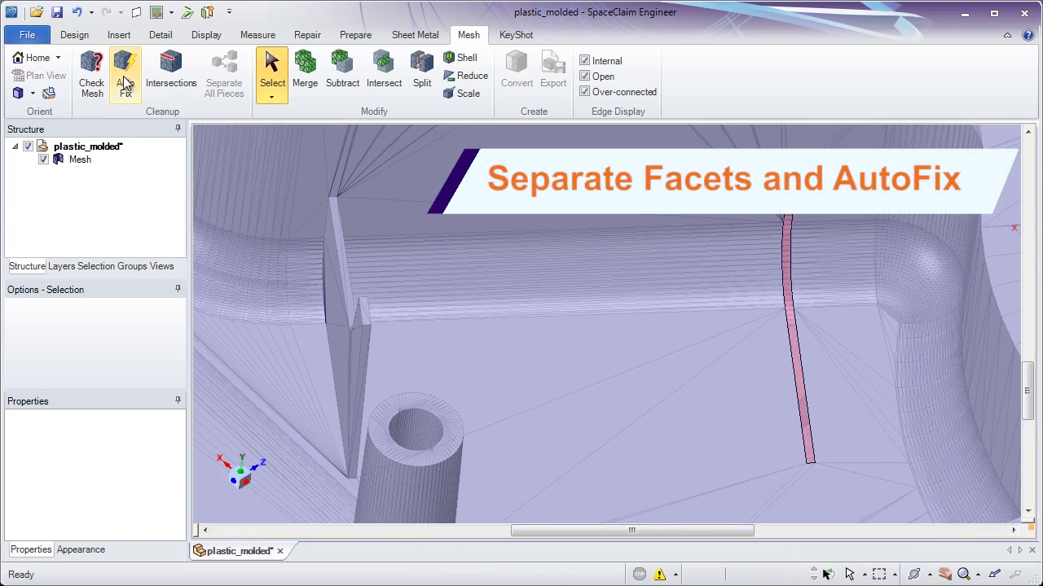
{"action": "left_click", "coordinate": [124, 86]}
{"action": "left_click", "coordinate": [721, 244]}
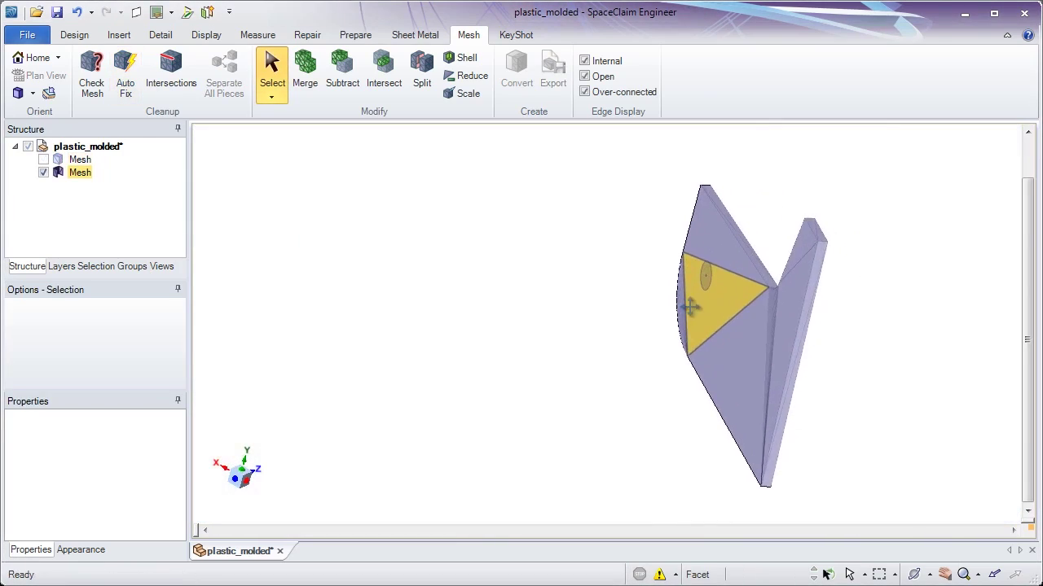
- Repair the isolated V-notched rib mesh and convert it to a solid with merged faces
{"action": "left_click", "coordinate": [710, 259]}
{"action": "right_click", "coordinate": [711, 260]}
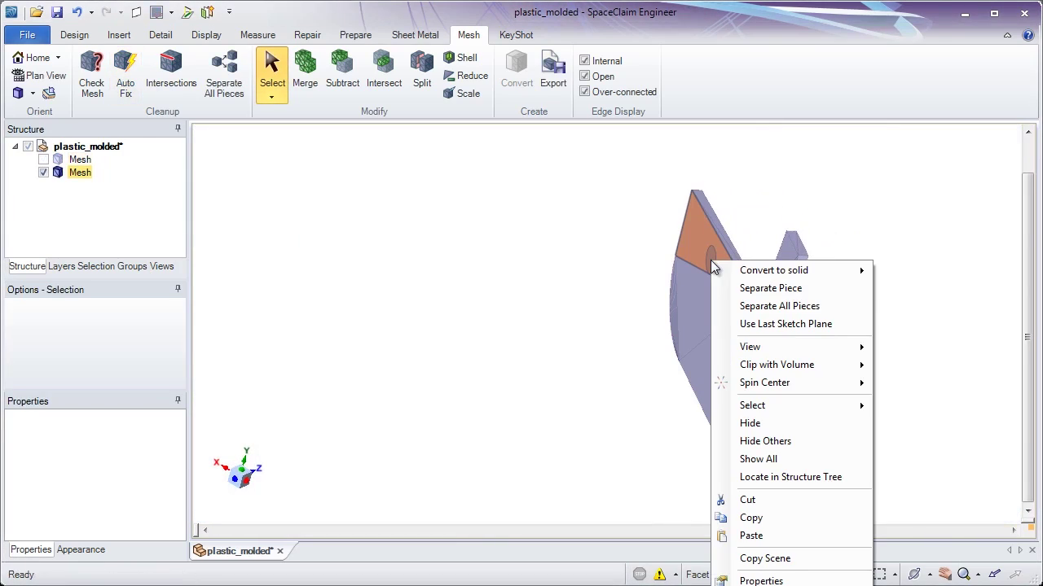
{"action": "mouse_move", "coordinate": [756, 275]}
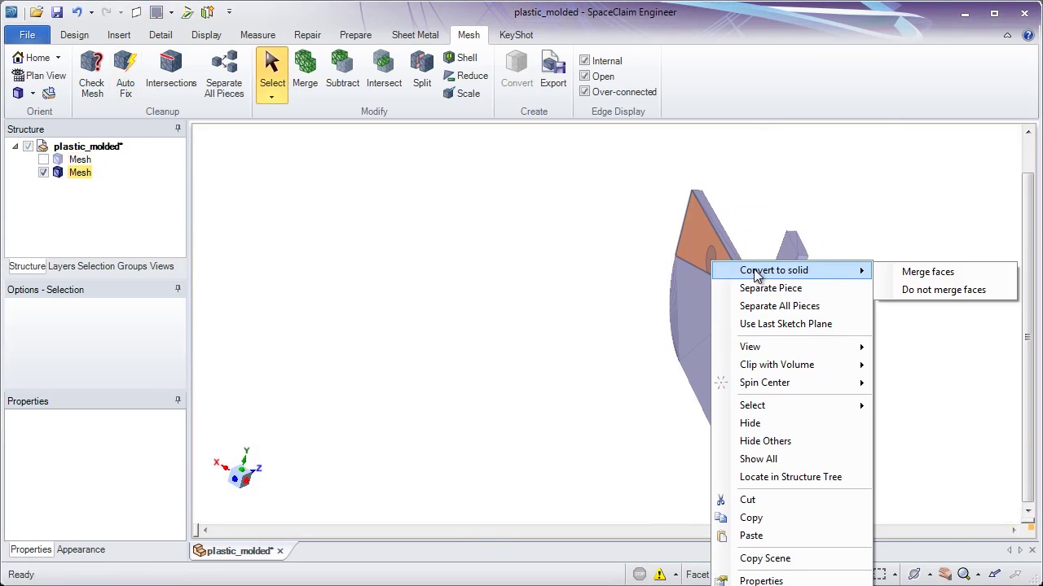
{"action": "left_click", "coordinate": [922, 277]}
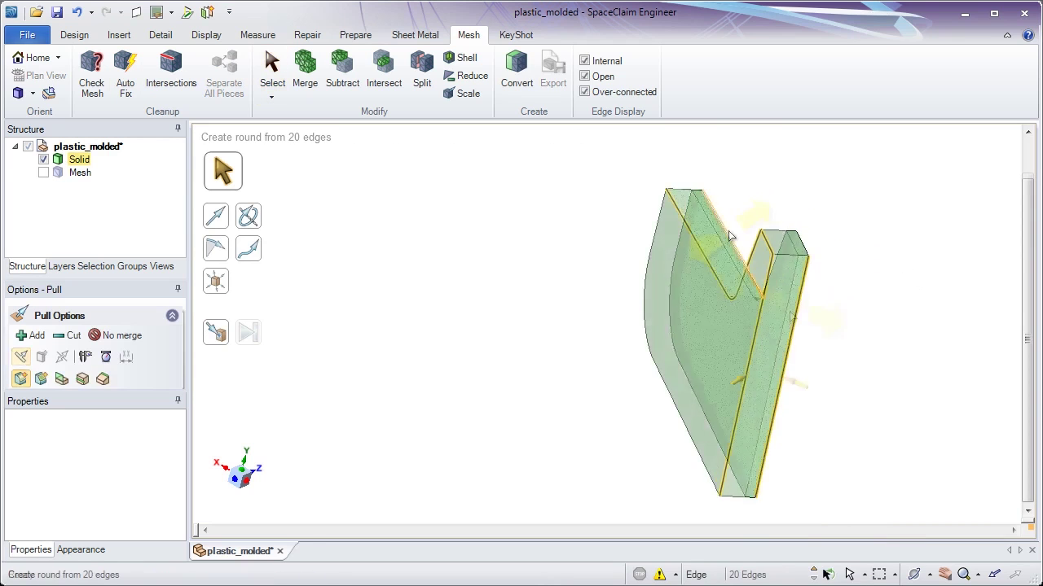
- Thicken the V-notched rib solid and round its outer edges to about 0.49 mm
{"action": "double_click", "coordinate": [728, 234], "text": "ctrl"}
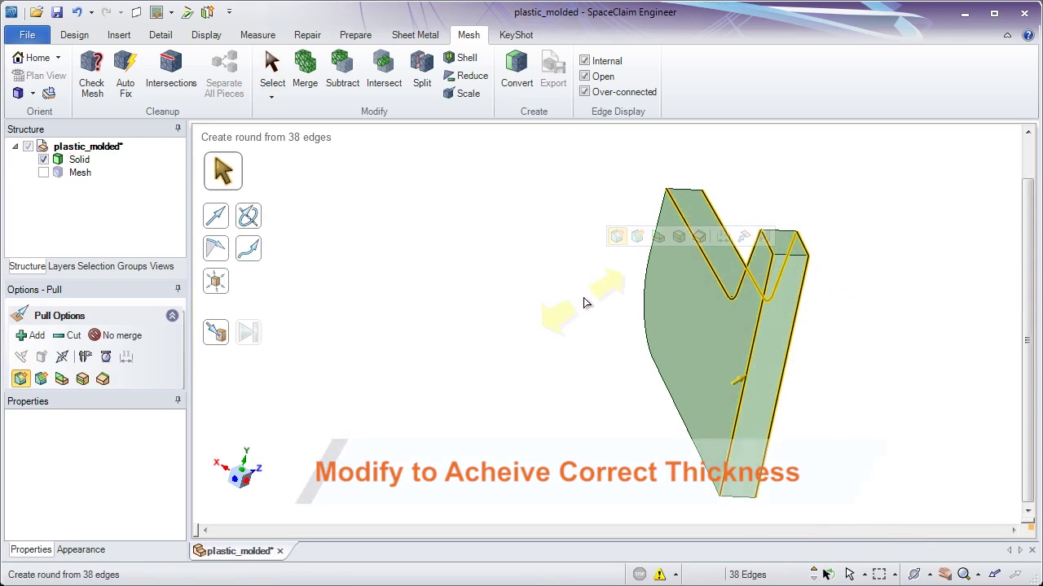
{"action": "left_click_drag", "start_coordinate": [583, 303], "coordinate": [586, 303]}
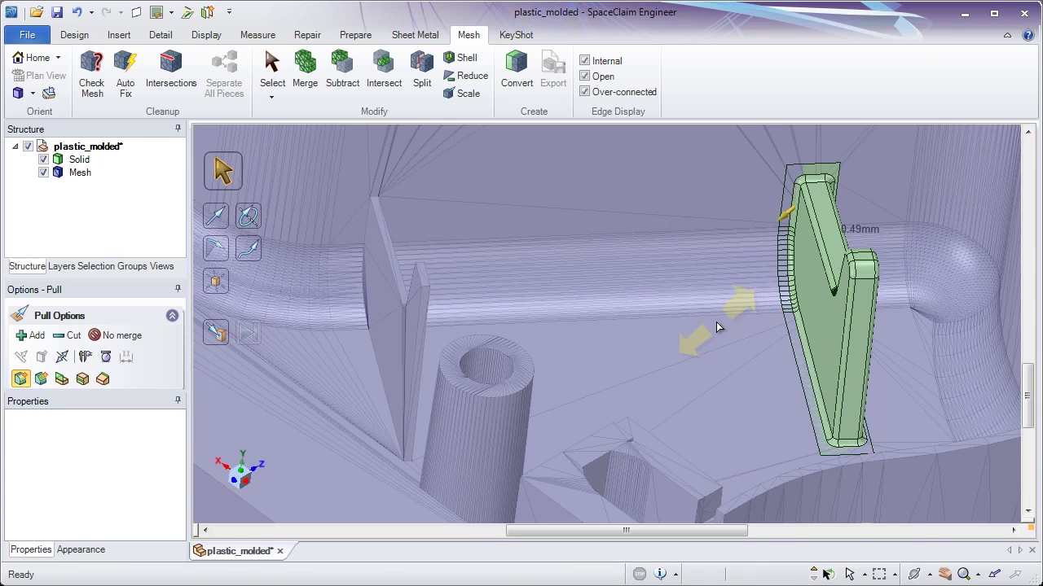
{"action": "left_click_drag", "start_coordinate": [716, 323], "coordinate": [720, 324]}
- Copy the rounded rib solid along the pipe-shaped channel onto the thin rib beside the round boss
{"action": "key", "text": "m"}
{"action": "left_click_drag", "start_coordinate": [753, 287], "coordinate": [326, 286], "text": "ctrl"}
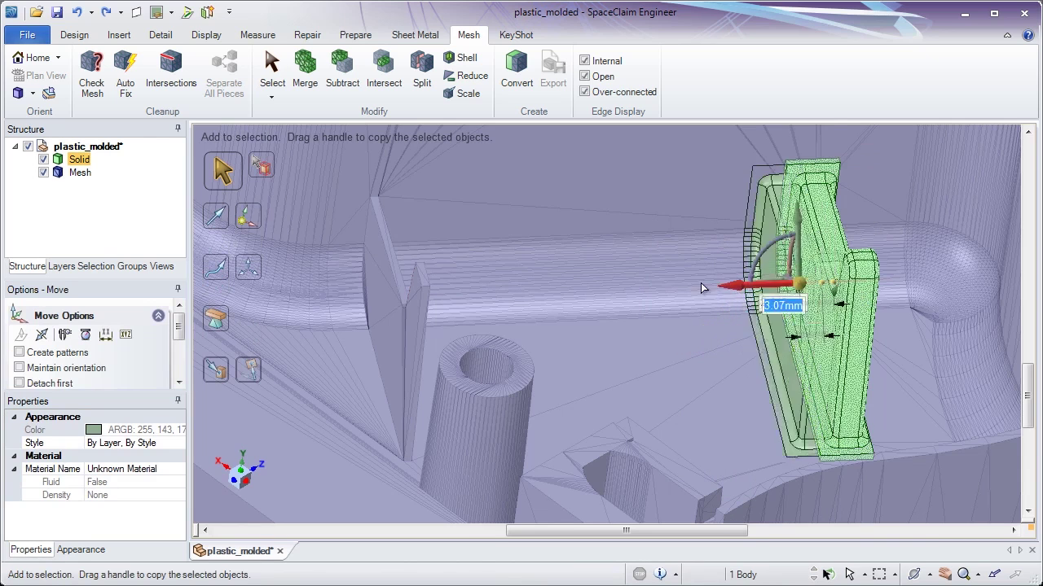
{"action": "key", "text": "Escape"}
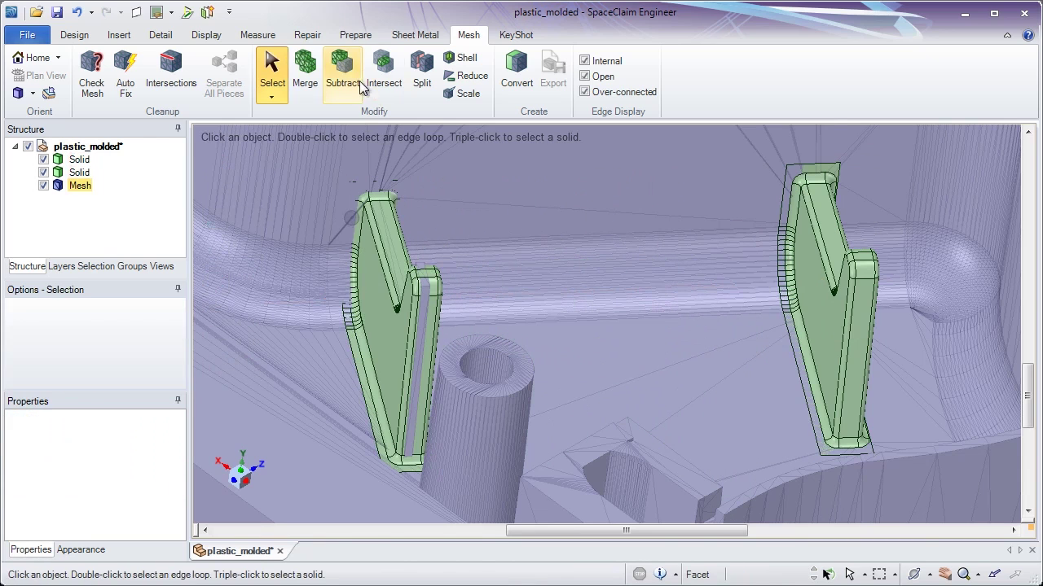
- Merge both rounded rib solids into the plastic_molded housing mesh and view the result
{"action": "left_click", "coordinate": [304, 72]}
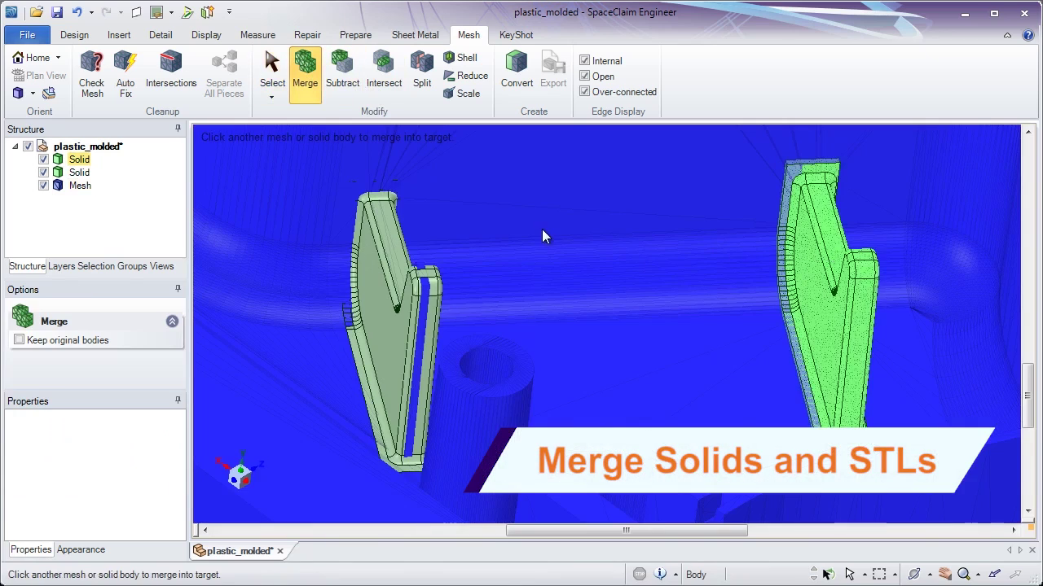
{"action": "left_click", "coordinate": [542, 236]}
{"action": "left_click", "coordinate": [420, 283]}
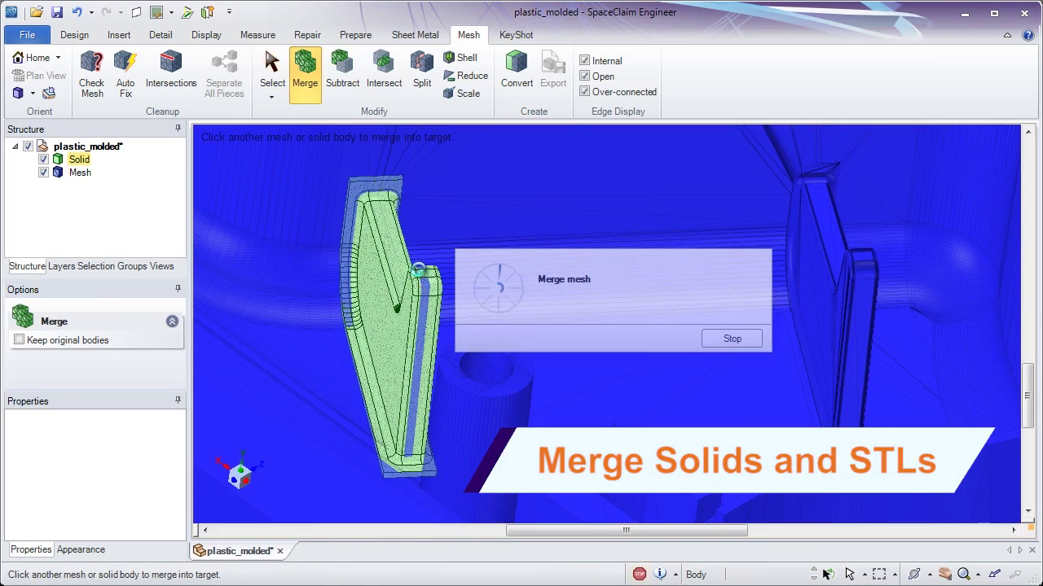
{"action": "mouse_move", "coordinate": [428, 284]}
{"action": "middle_mouse_down", "text": "ctrl"}
{"action": "mouse_move", "coordinate": [429, 233]}
{"action": "mouse_move", "coordinate": [431, 285]}
{"action": "middle_mouse_up", "text": "ctrl"}
{"action": "middle_click_drag", "start_coordinate": [346, 266], "coordinate": [378, 226]}
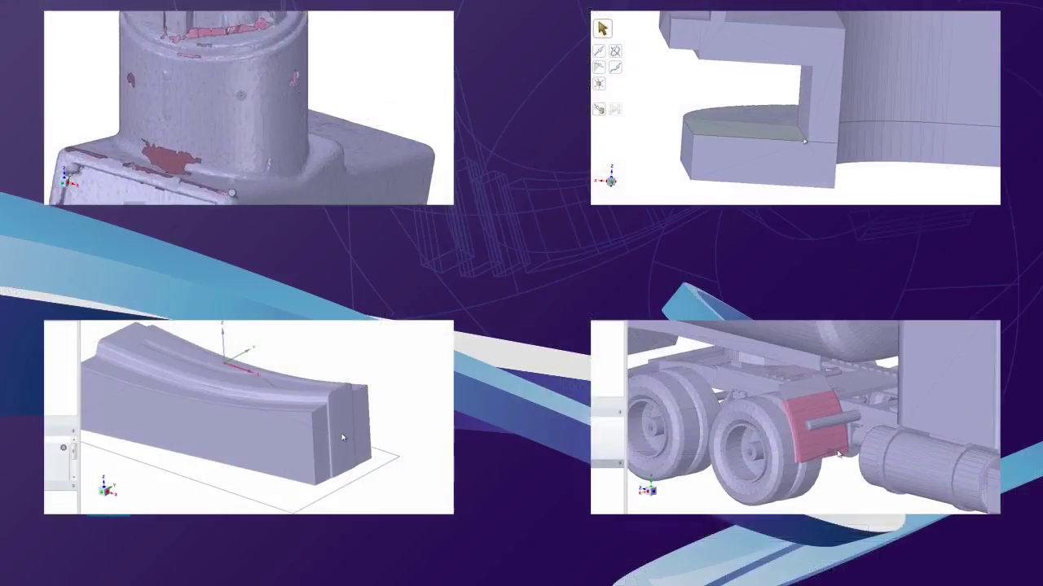